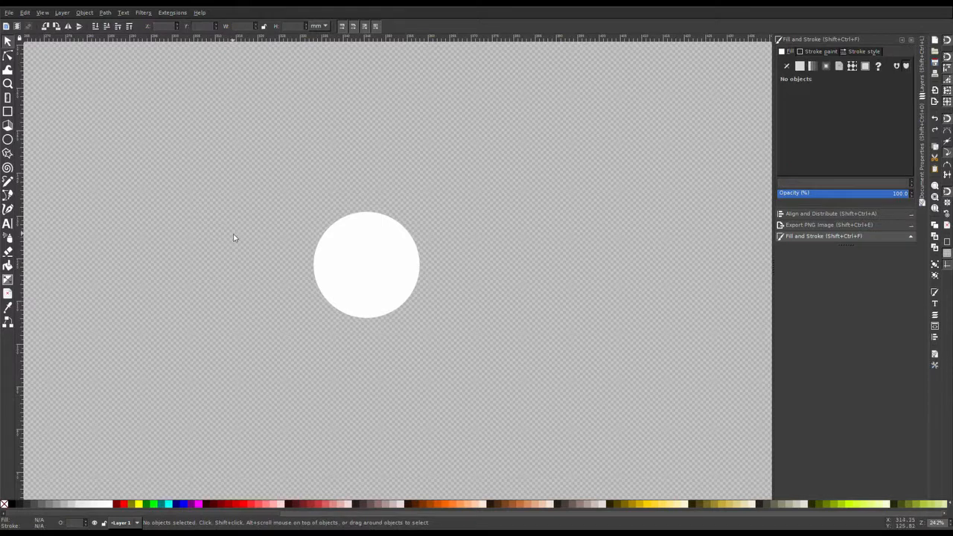
Step: Draw a small circle about 12 mm wide below the face using a fully rounded rectangle, and fill it dark grey
{"action": "left_click", "coordinate": [8, 111]}
{"action": "left_click_drag", "start_coordinate": [233, 343], "coordinate": [286, 401]}
{"action": "left_click_drag", "start_coordinate": [285, 358], "coordinate": [288, 387]}
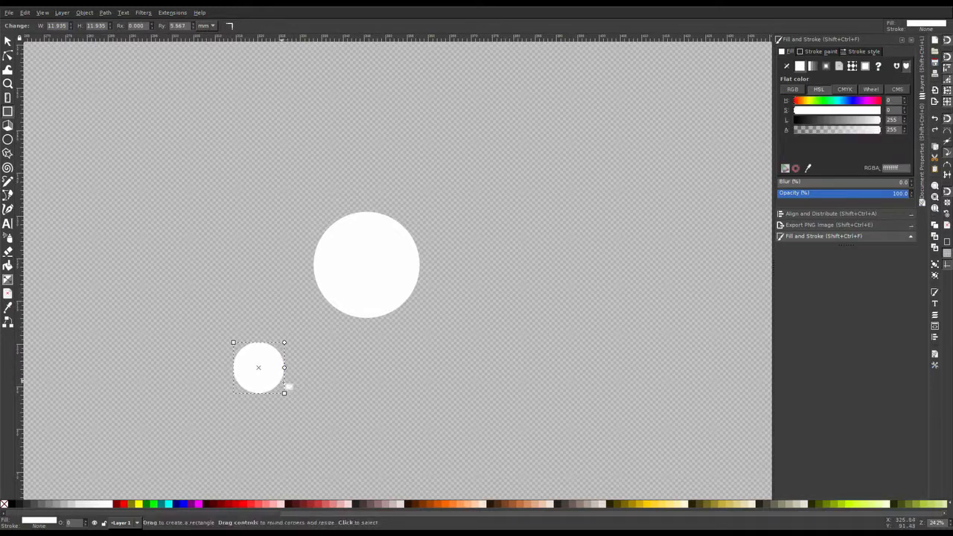
{"action": "left_click", "coordinate": [27, 506]}
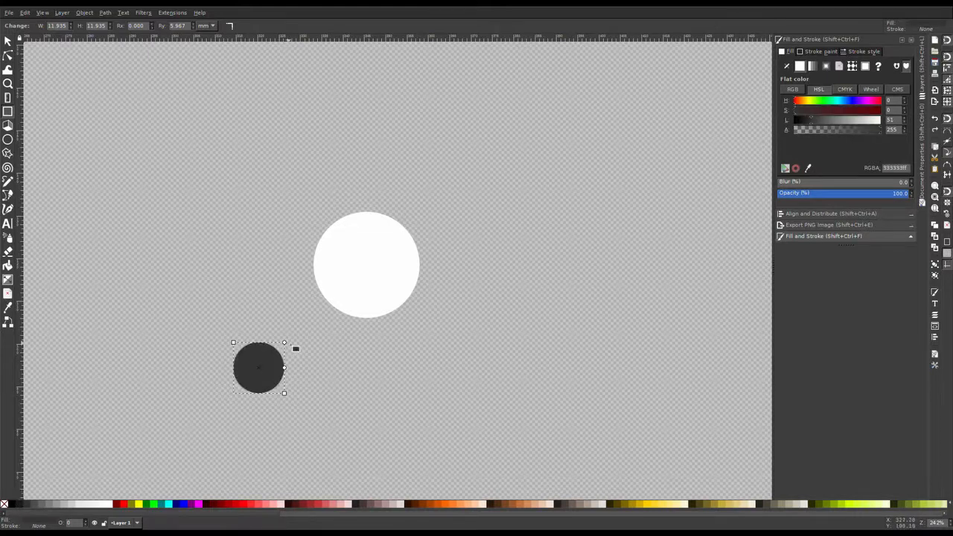
Step: Move the dark circle onto the upper-left edge of the white face as an ear
{"action": "key", "text": "s"}
{"action": "left_click_drag", "start_coordinate": [259, 376], "coordinate": [336, 234]}
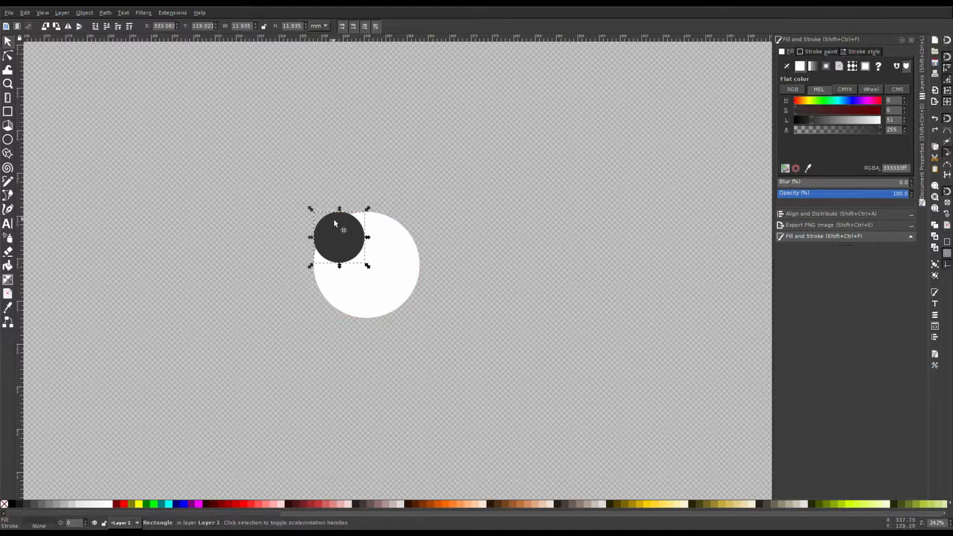
{"action": "left_click_drag", "start_coordinate": [336, 230], "coordinate": [328, 232]}
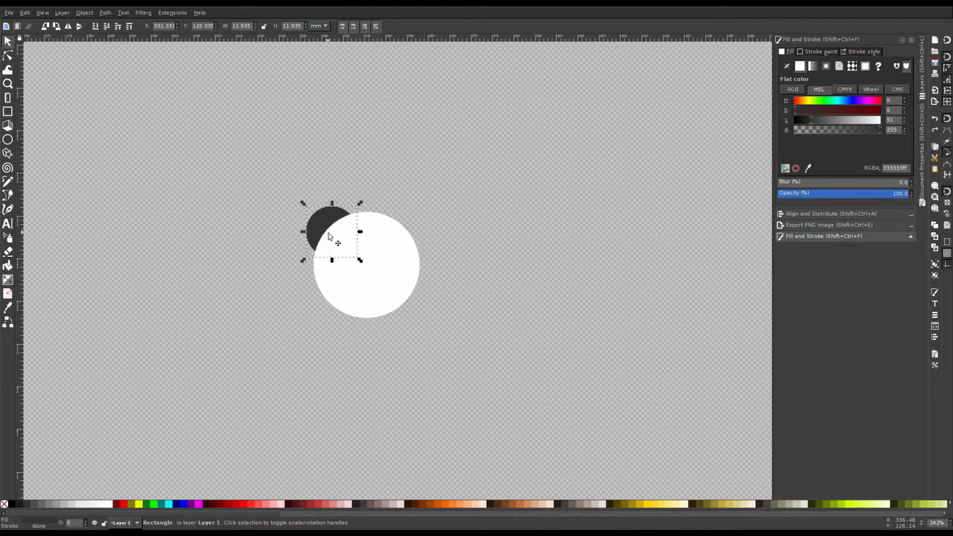
Step: Shrink the ear and duplicate it to the right, then undo the duplication
{"action": "left_click_drag", "start_coordinate": [360, 260], "coordinate": [408, 233]}
{"action": "left_click", "coordinate": [321, 222]}
{"action": "key", "text": "ctrl+d"}
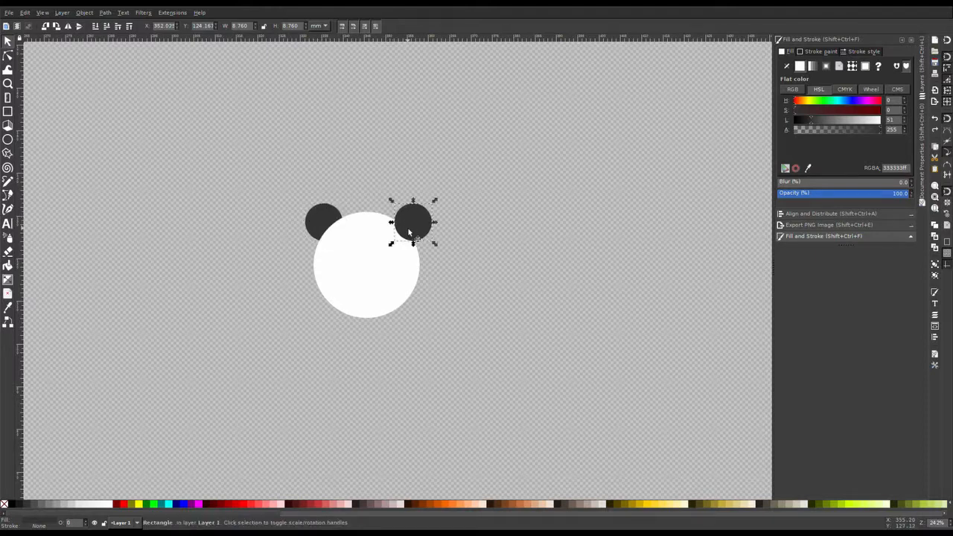
{"action": "left_click_drag", "start_coordinate": [409, 232], "coordinate": [416, 231]}
{"action": "key", "text": "ctrl+z"}
{"action": "key", "text": "ctrl+z"}
{"action": "key", "text": "ctrl+z"}
{"action": "key", "text": "ctrl+z"}
{"action": "left_click", "coordinate": [321, 212]}
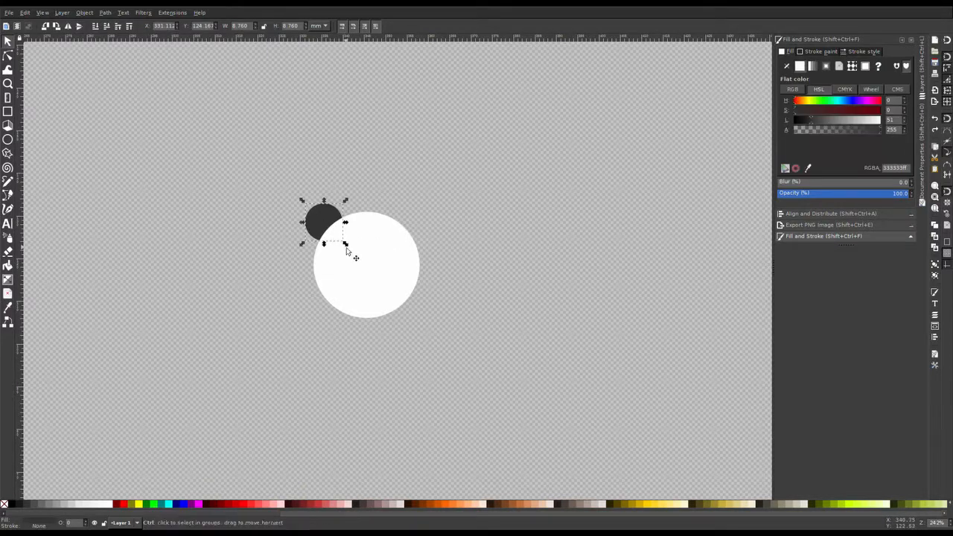
Step: Resize the ear to about 10.7 mm and duplicate it onto the face's upper-right edge
{"action": "left_click_drag", "start_coordinate": [347, 245], "coordinate": [358, 256]}
{"action": "left_click_drag", "start_coordinate": [324, 221], "coordinate": [319, 217]}
{"action": "left_click", "coordinate": [319, 215]}
{"action": "key", "text": "ctrl+z"}
{"action": "left_click_drag", "start_coordinate": [324, 227], "coordinate": [395, 231]}
{"action": "key", "text": "ctrl+d"}
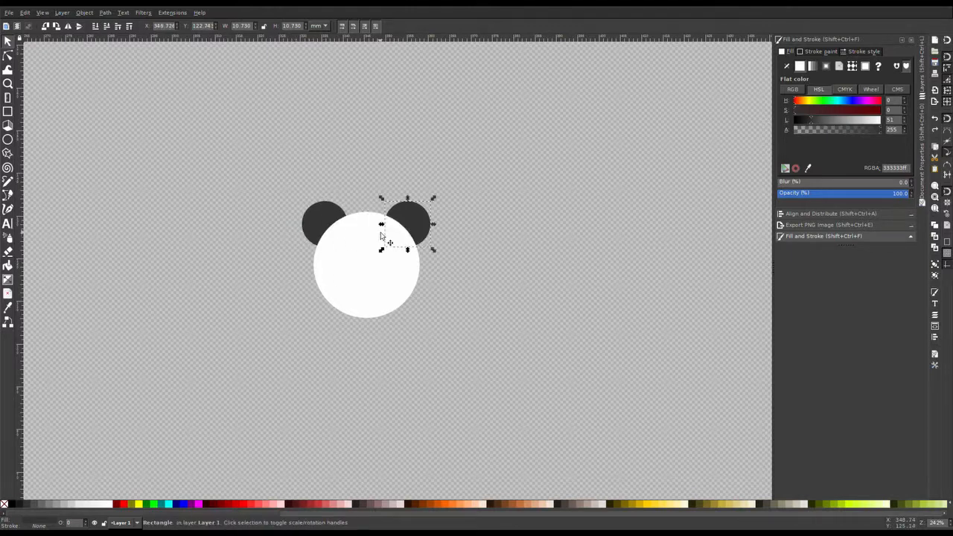
Step: Give the white face circle a flat 5 px outline, picking the ears' dark grey as its stroke colour
{"action": "left_click", "coordinate": [383, 251]}
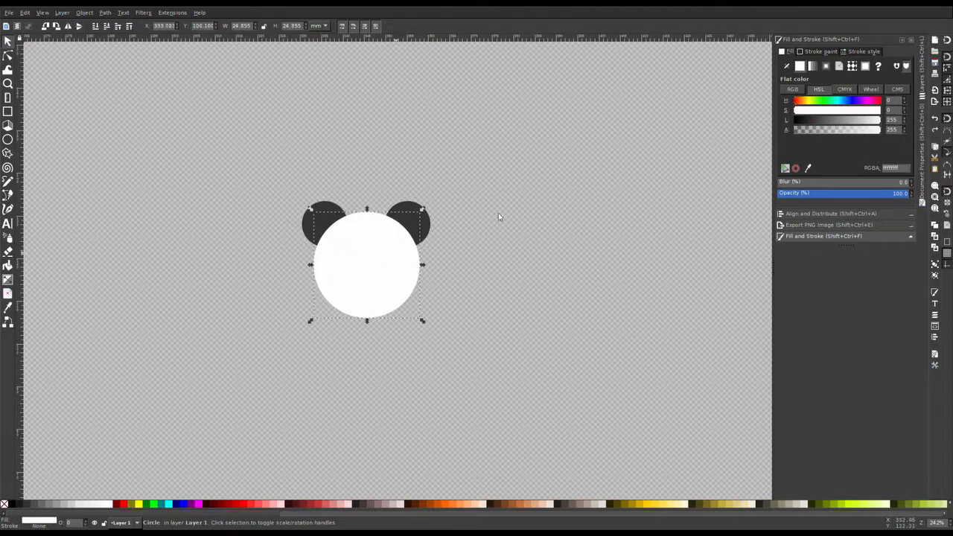
{"action": "left_click", "coordinate": [824, 53]}
{"action": "left_click", "coordinate": [800, 66]}
{"action": "left_click", "coordinate": [863, 52]}
{"action": "key", "text": "d"}
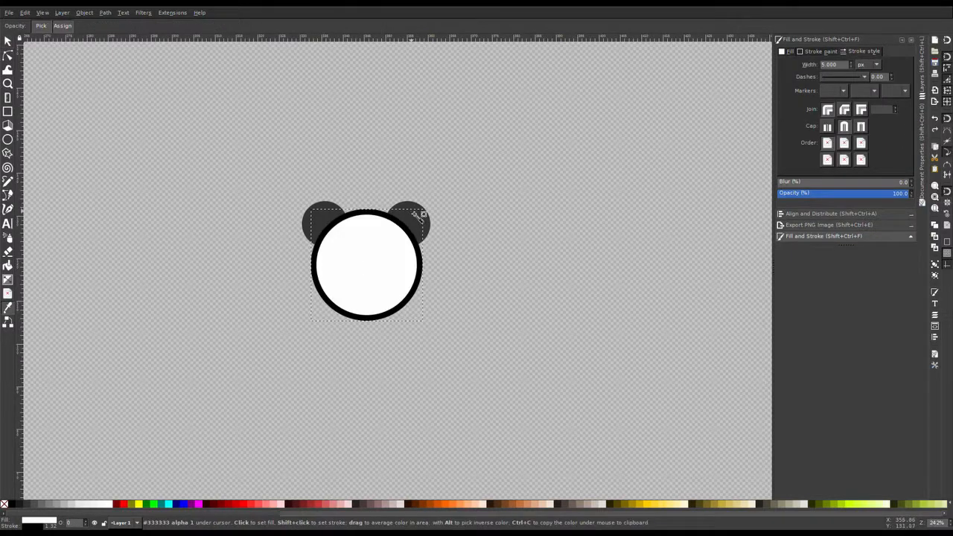
{"action": "left_click", "coordinate": [419, 215], "text": "shift"}
{"action": "key", "text": "s"}
{"action": "left_click", "coordinate": [438, 163]}
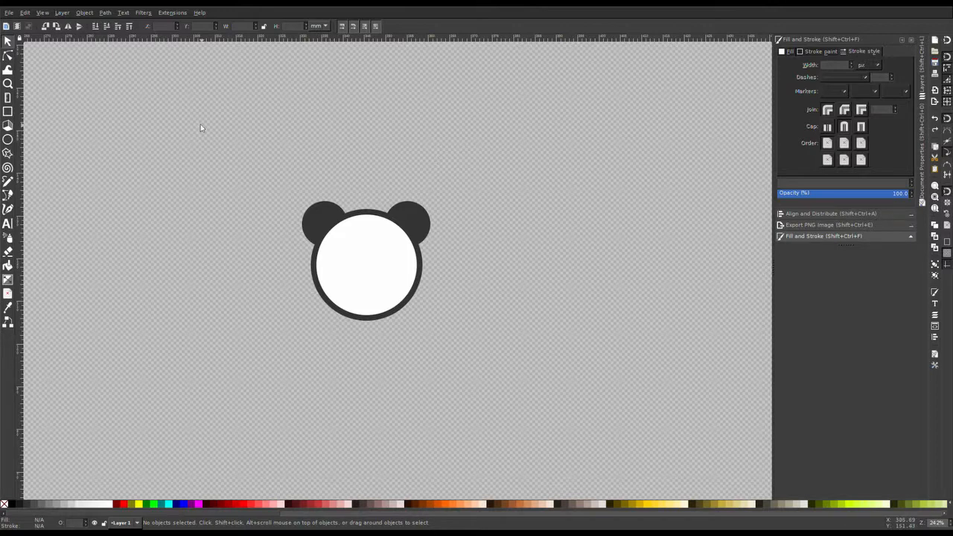
Step: Duplicate an ear and shrink it to about 5.4 mm as an eye in the face's upper left
{"action": "left_click", "coordinate": [316, 225]}
{"action": "key", "text": "ctrl+d"}
{"action": "left_click_drag", "start_coordinate": [329, 226], "coordinate": [368, 274]}
{"action": "key", "text": "plus"}
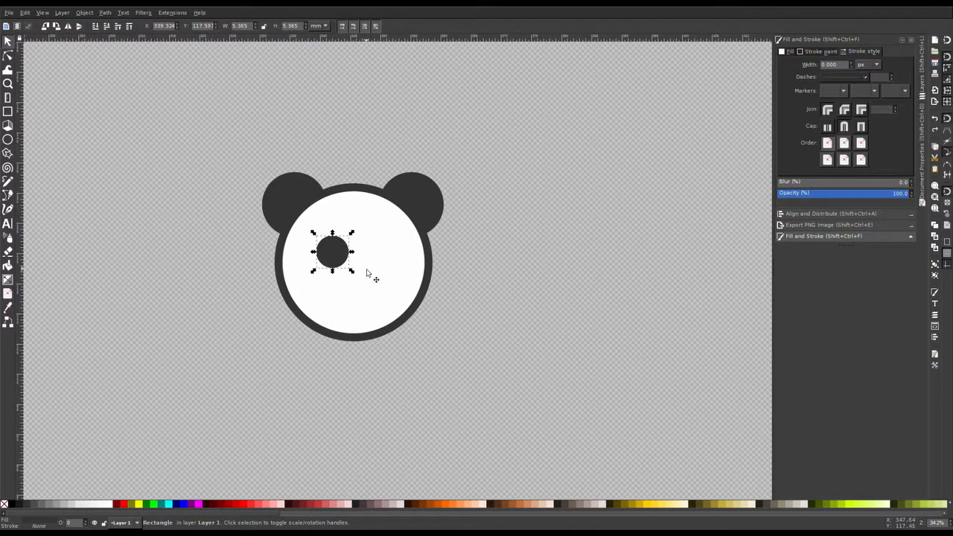
{"action": "key", "text": "plus"}
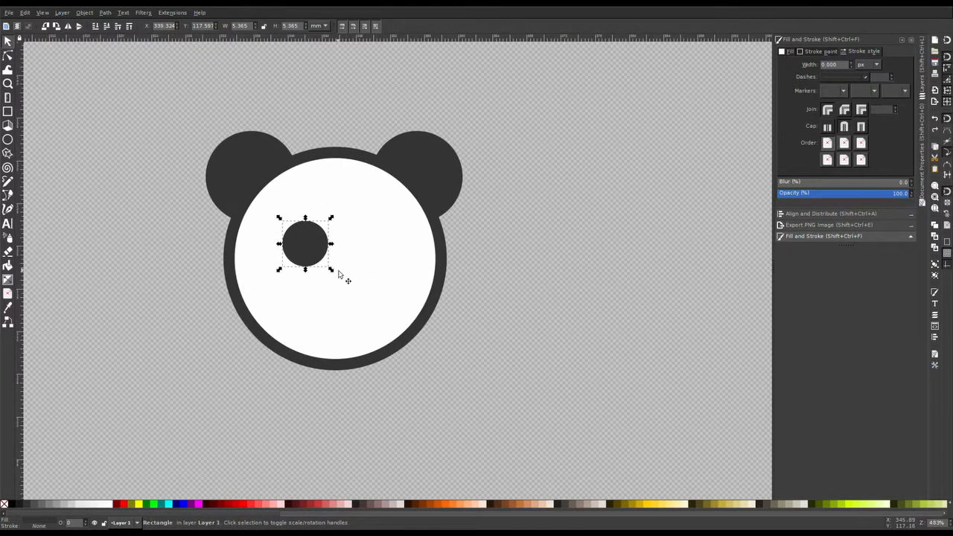
Step: Reshape the eye into a slanted oval by adjusting its corner rounding and skewing it
{"action": "left_click", "coordinate": [7, 111]}
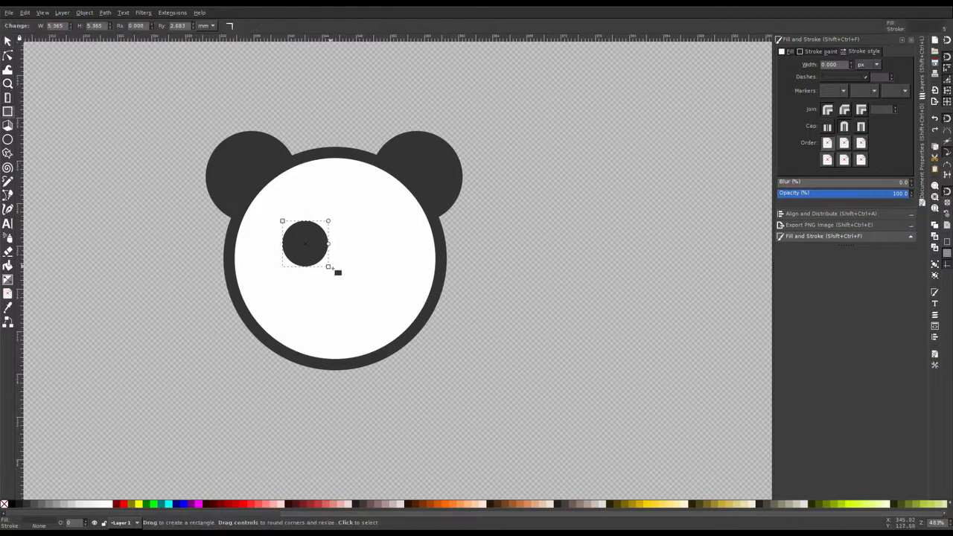
{"action": "left_click_drag", "start_coordinate": [328, 267], "coordinate": [324, 273]}
{"action": "key", "text": "s"}
{"action": "left_click", "coordinate": [321, 248]}
{"action": "left_click_drag", "start_coordinate": [328, 224], "coordinate": [384, 266]}
Step: Duplicate the oval eye and flip it horizontally to form the opposite eye
{"action": "key", "text": "ctrl+d"}
{"action": "key", "text": "h"}
{"action": "left_click_drag", "start_coordinate": [305, 256], "coordinate": [297, 257]}
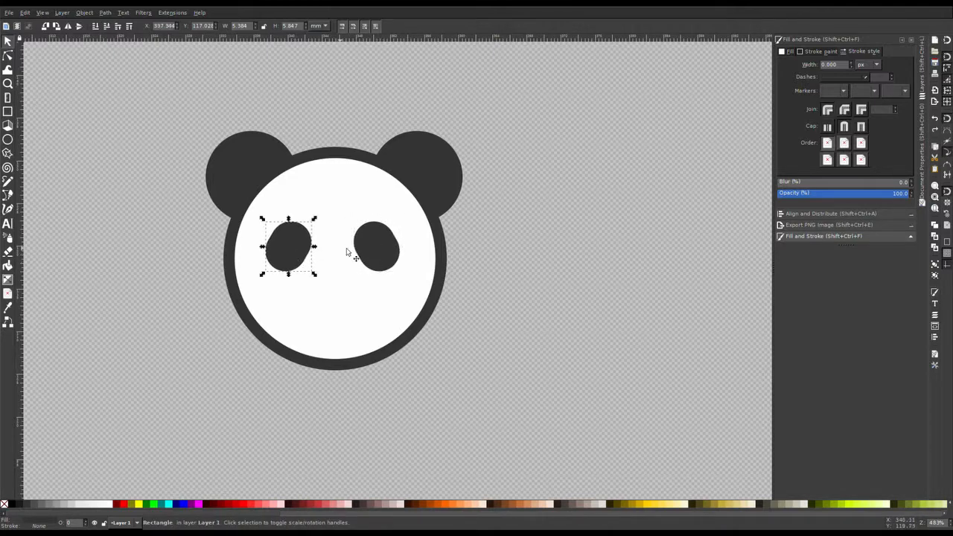
Step: Draw a rounded three-cornered polygon below the eyes as the nose
{"action": "left_click", "coordinate": [8, 152]}
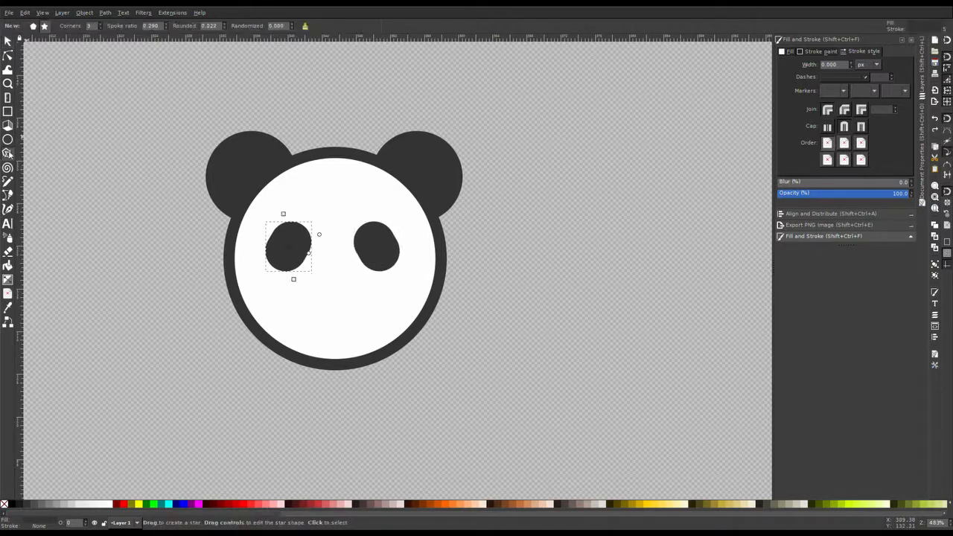
{"action": "left_click_drag", "start_coordinate": [334, 307], "coordinate": [348, 308]}
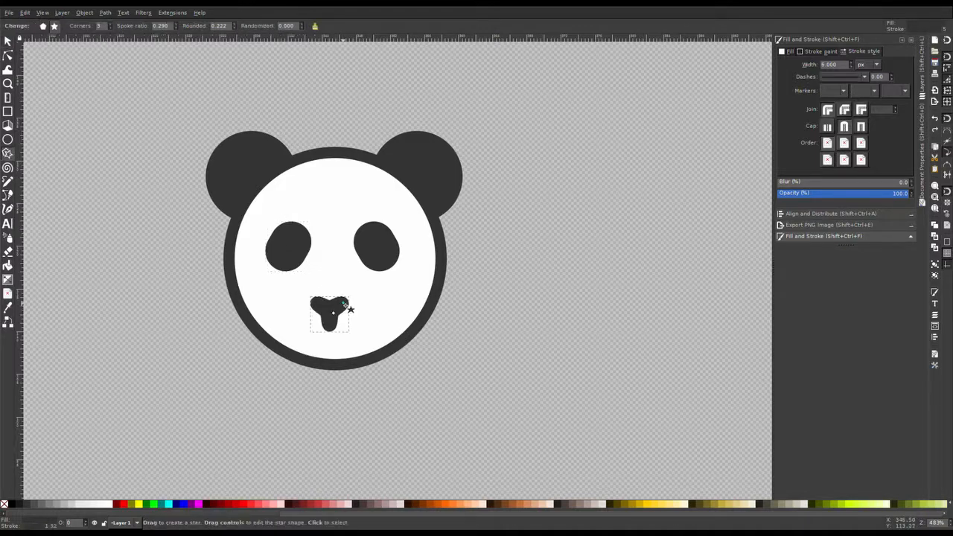
{"action": "left_click", "coordinate": [43, 26]}
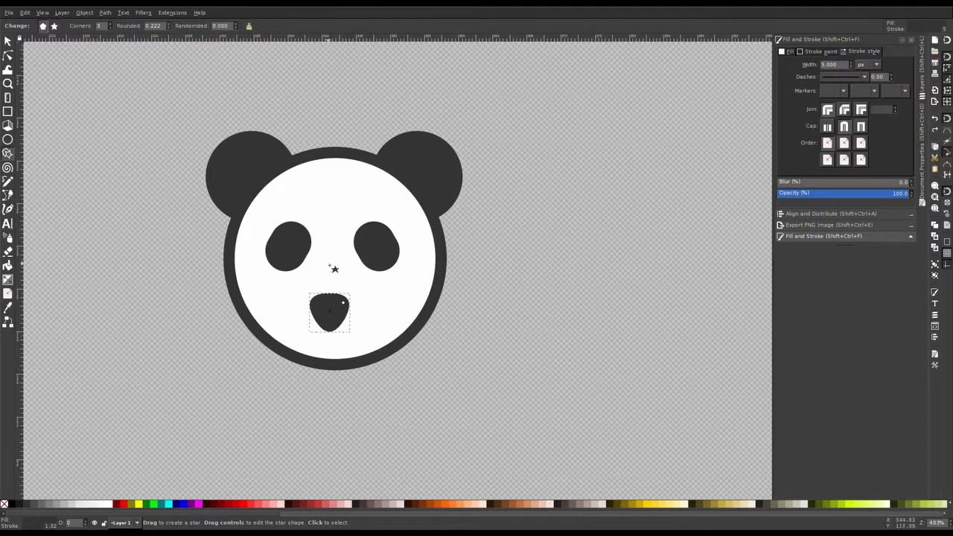
Step: Remove the nose's stroke and reshape it into a downward-pointing rounded triangle
{"action": "left_click", "coordinate": [804, 54]}
{"action": "left_click", "coordinate": [786, 67]}
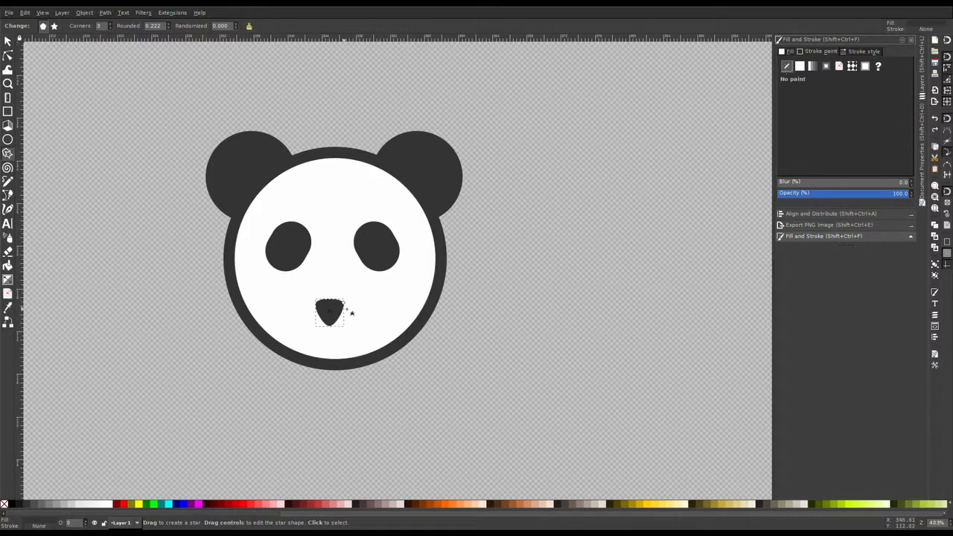
{"action": "left_click_drag", "start_coordinate": [345, 303], "coordinate": [345, 302]}
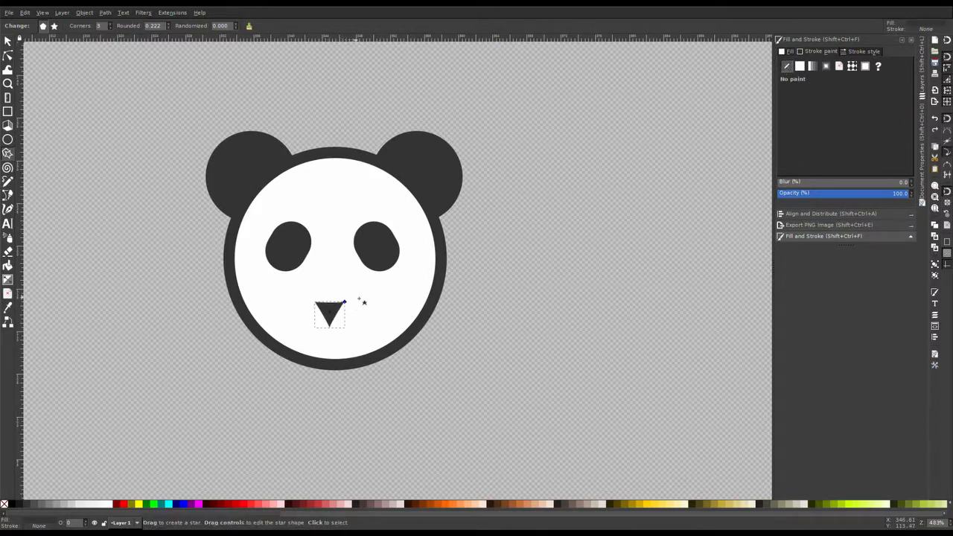
{"action": "mouse_move", "coordinate": [344, 303]}
{"action": "left_mouse_down"}
{"action": "mouse_move", "coordinate": [336, 313]}
{"action": "mouse_move", "coordinate": [353, 311]}
{"action": "mouse_move", "coordinate": [332, 323]}
{"action": "mouse_move", "coordinate": [334, 290]}
{"action": "left_mouse_up"}
{"action": "key", "text": "s"}
{"action": "left_click", "coordinate": [526, 213]}
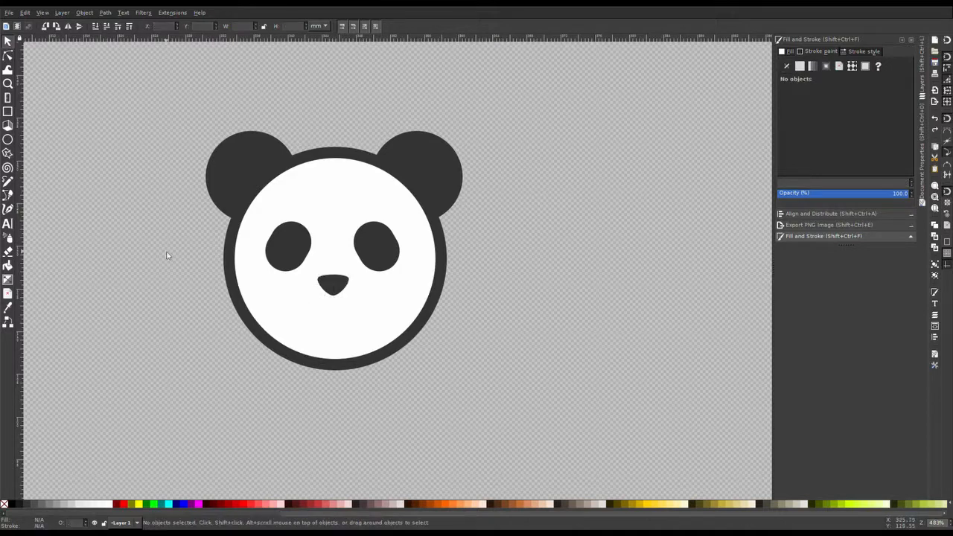
Step: Draw a tiny ellipse in the left eye and fill it with the face's white as a highlight
{"action": "left_click", "coordinate": [7, 139]}
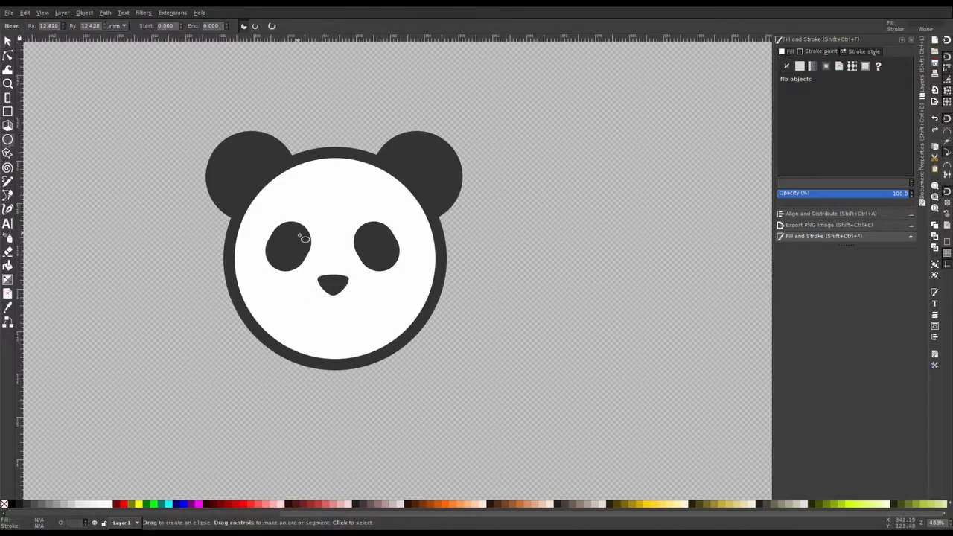
{"action": "left_click_drag", "start_coordinate": [298, 237], "coordinate": [313, 249]}
{"action": "key", "text": "d"}
{"action": "left_click", "coordinate": [330, 205]}
{"action": "key", "text": "d"}
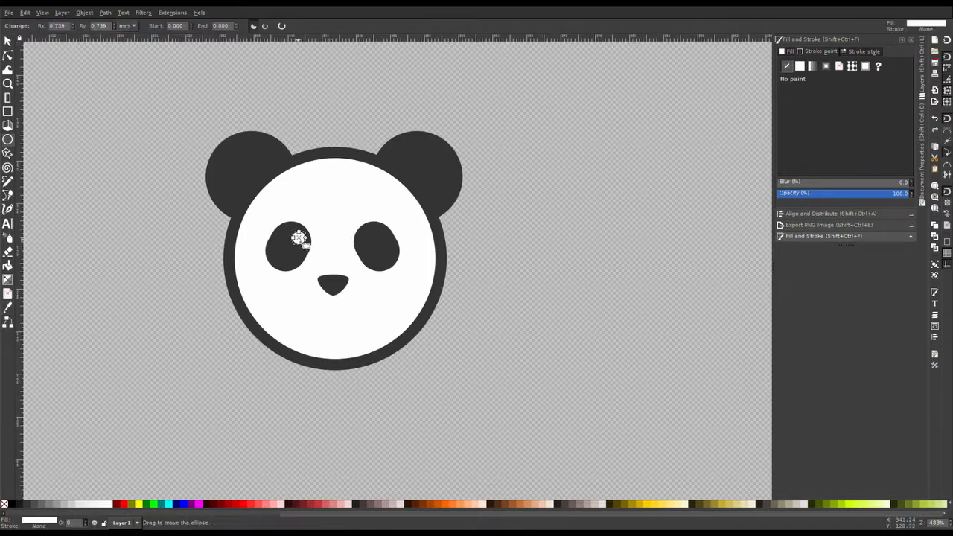
Step: Duplicate the highlight into the right eye
{"action": "key", "text": "s"}
{"action": "left_click_drag", "start_coordinate": [302, 241], "coordinate": [372, 239]}
{"action": "key", "text": "ctrl+d"}
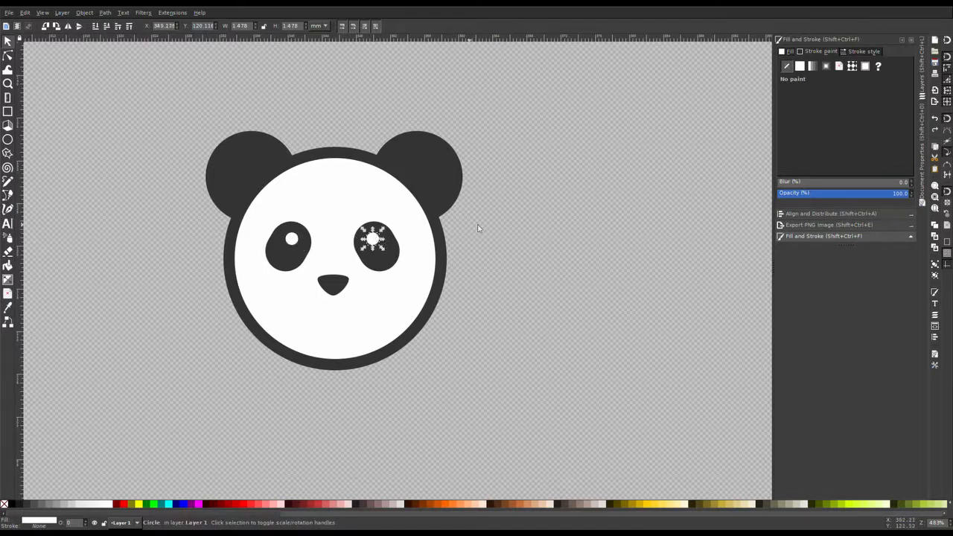
Step: Delete the right eye together with its highlight
{"action": "left_click", "coordinate": [544, 219]}
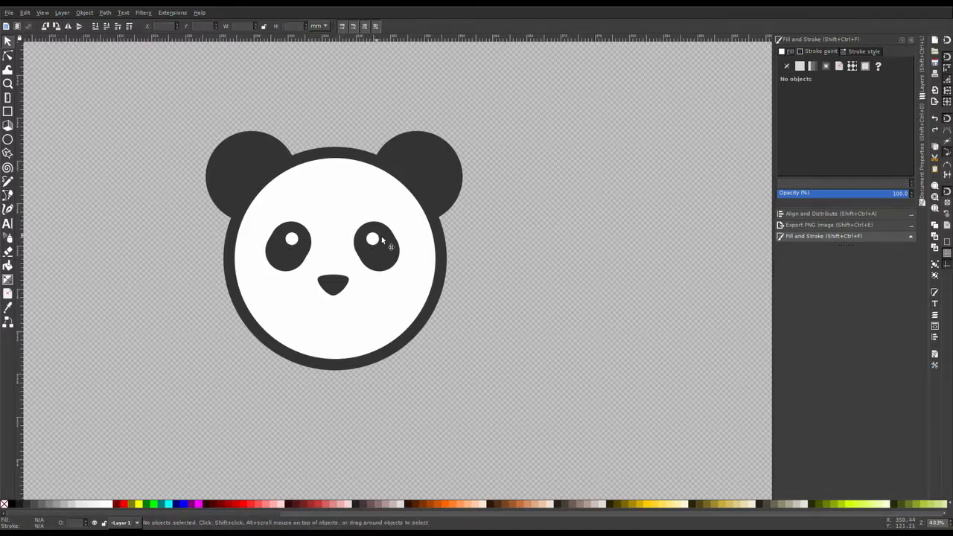
{"action": "left_click_drag", "start_coordinate": [484, 312], "coordinate": [348, 210]}
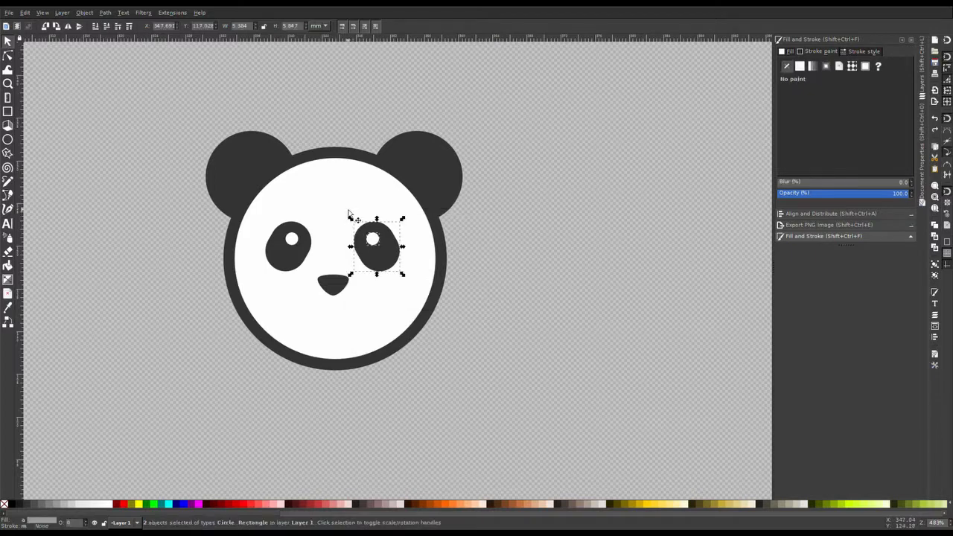
{"action": "key", "text": "Delete"}
Step: Rotate the left eye and its highlight so the oval stands upright
{"action": "left_click", "coordinate": [288, 253]}
{"action": "left_click", "coordinate": [292, 240], "text": "shift"}
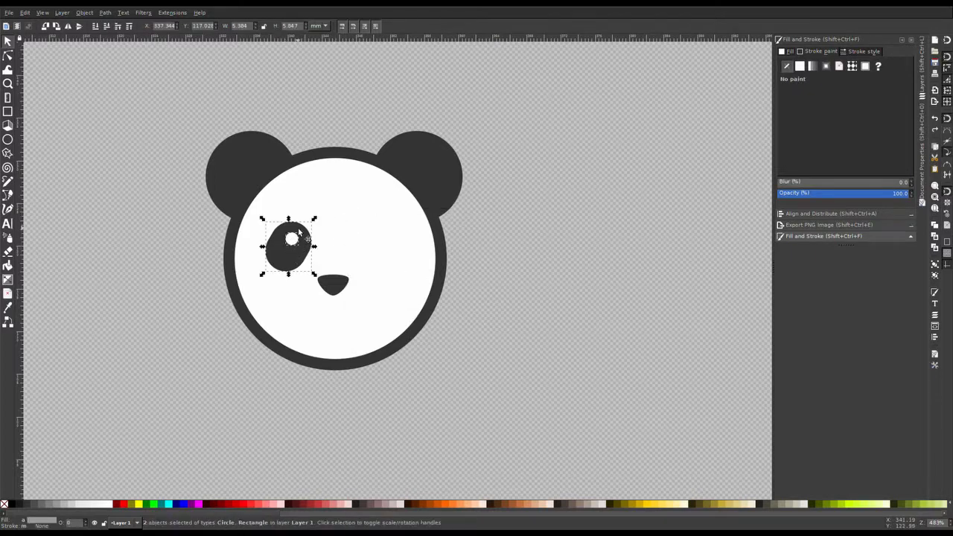
{"action": "left_click", "coordinate": [299, 233]}
{"action": "left_click", "coordinate": [298, 234]}
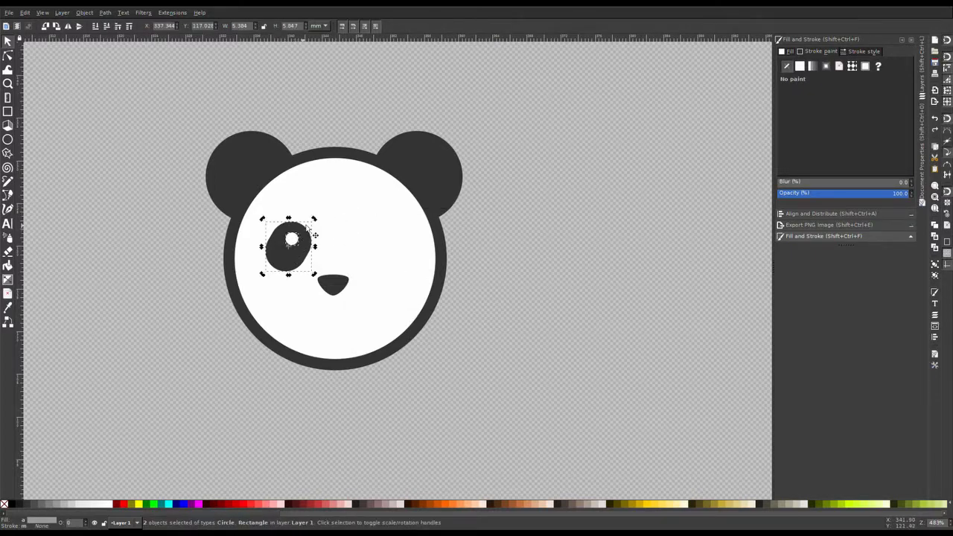
{"action": "left_click_drag", "start_coordinate": [313, 221], "coordinate": [295, 214]}
{"action": "key", "text": "Escape"}
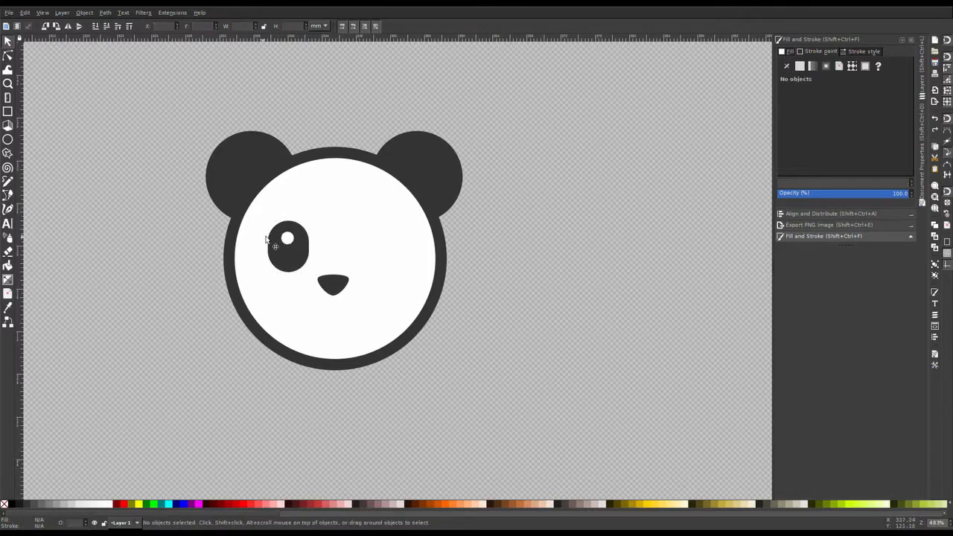
Step: Group the left eye with its highlight and duplicate the group as the right eye
{"action": "left_click", "coordinate": [287, 240]}
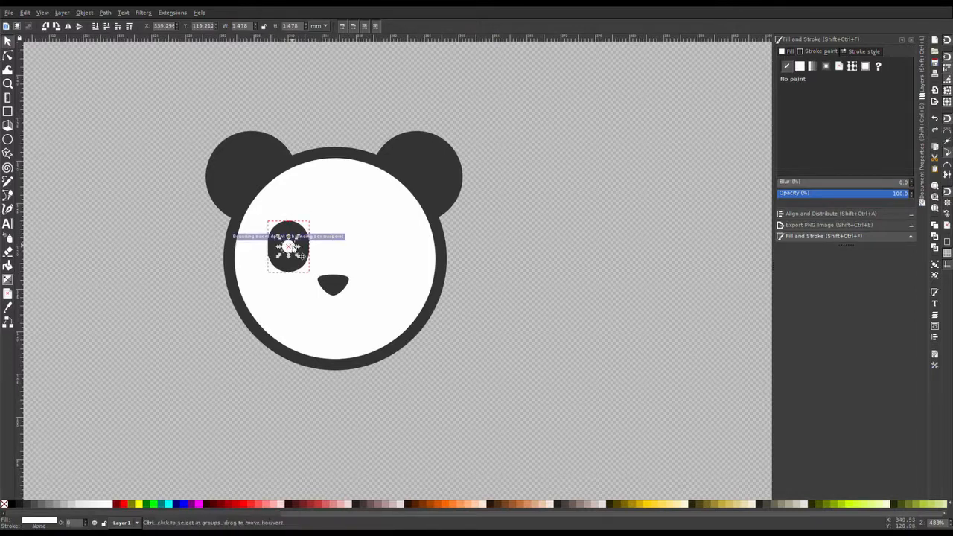
{"action": "left_click", "coordinate": [291, 238], "text": "alt"}
{"action": "left_click", "coordinate": [292, 237]}
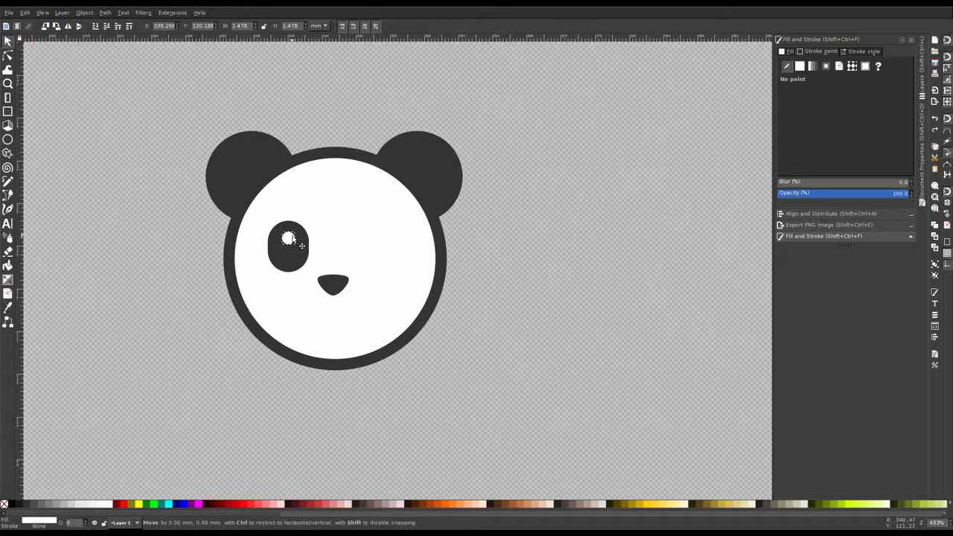
{"action": "left_click_drag", "start_coordinate": [169, 317], "coordinate": [374, 248]}
{"action": "key", "text": "ctrl+g"}
{"action": "key", "text": "ctrl+d"}
{"action": "left_click", "coordinate": [309, 251]}
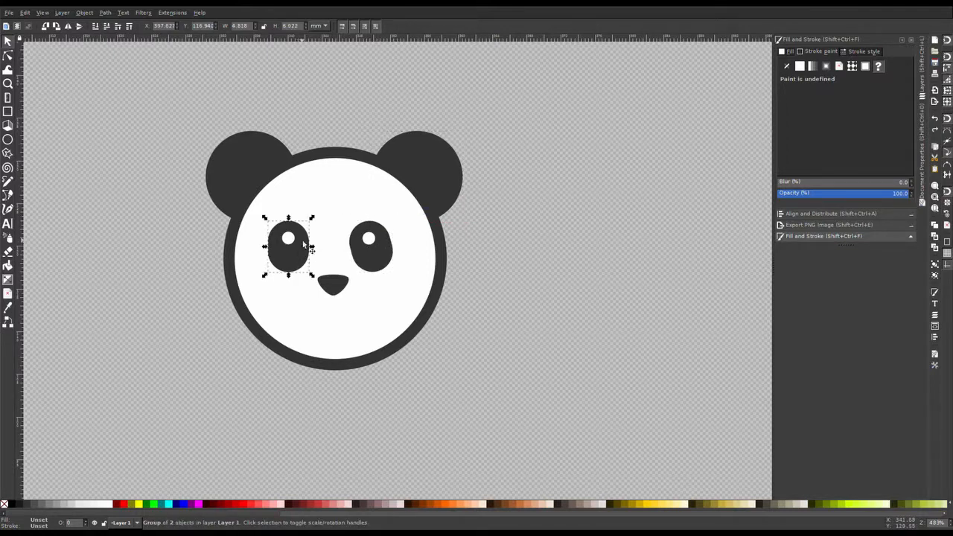
Step: Tilt each eye slightly outward by rotating them
{"action": "left_click_drag", "start_coordinate": [312, 219], "coordinate": [325, 228]}
{"action": "left_click", "coordinate": [377, 246]}
{"action": "left_click", "coordinate": [376, 246]}
{"action": "left_click_drag", "start_coordinate": [396, 217], "coordinate": [434, 234]}
Step: Reduce the face outline's stroke width to 4 px
{"action": "left_click", "coordinate": [440, 245]}
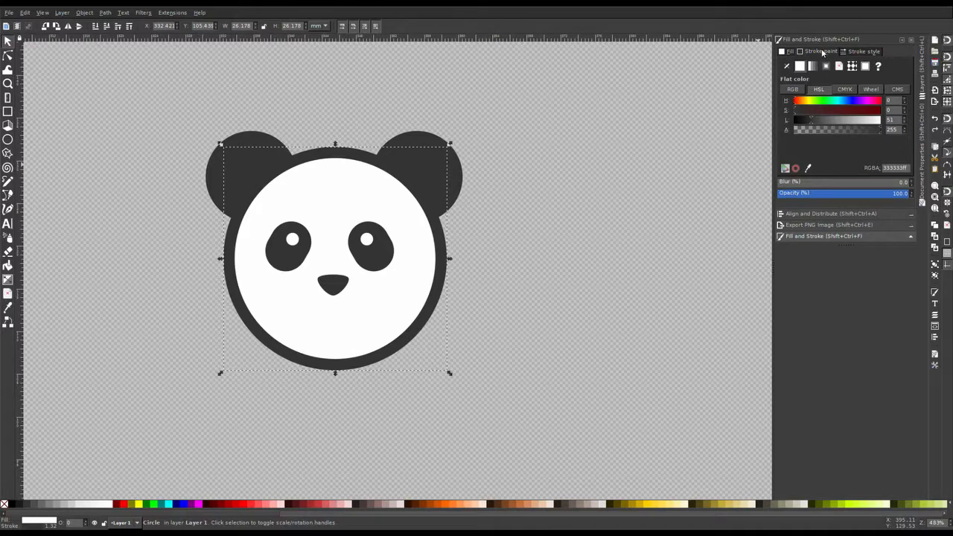
{"action": "left_click", "coordinate": [861, 52]}
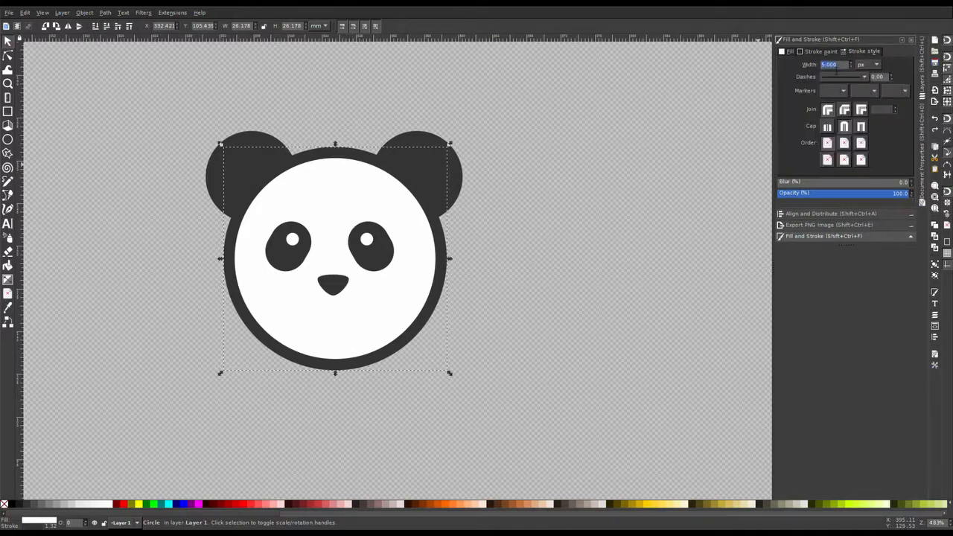
{"action": "key", "text": "Return"}
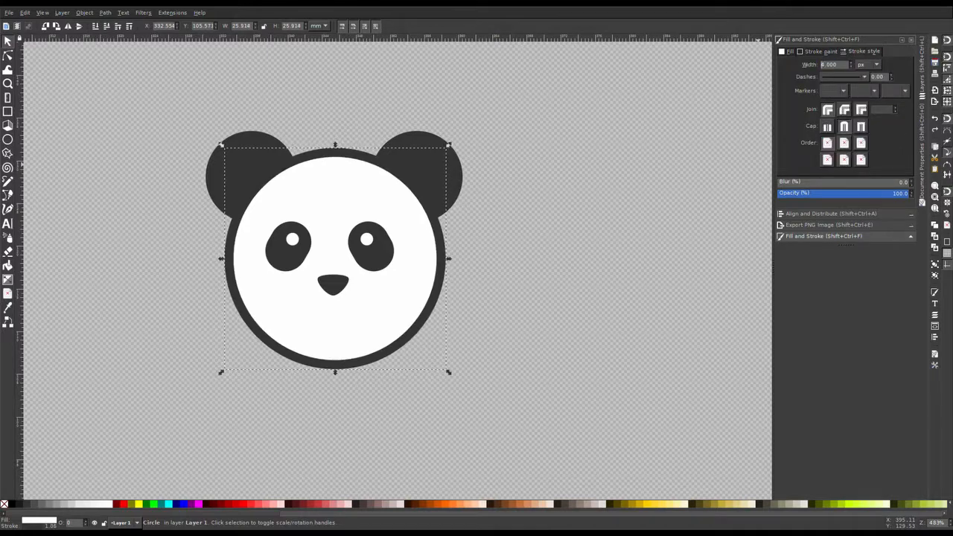
{"action": "left_click", "coordinate": [591, 146]}
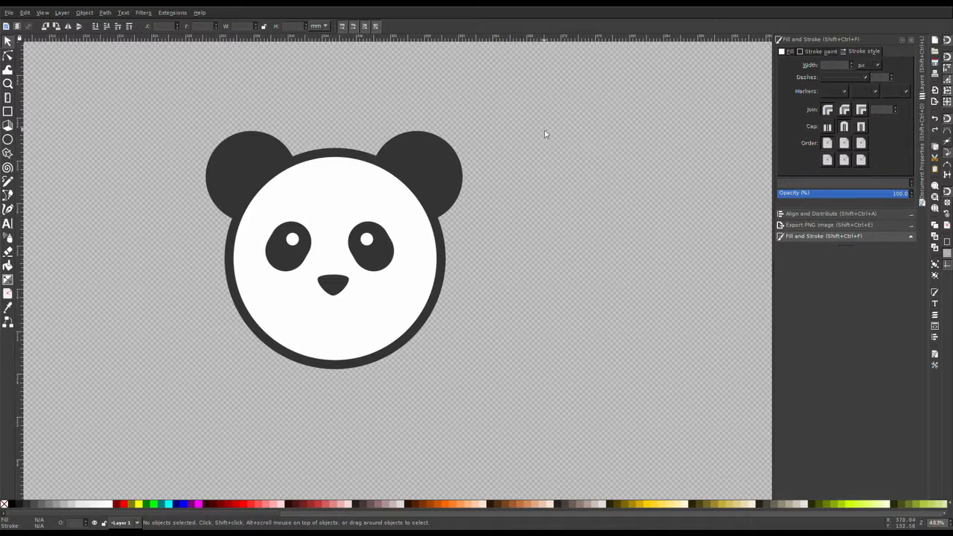
Step: Move the left ear slightly inward toward the face
{"action": "left_click", "coordinate": [389, 313]}
{"action": "left_click", "coordinate": [643, 163]}
{"action": "left_click", "coordinate": [256, 151]}
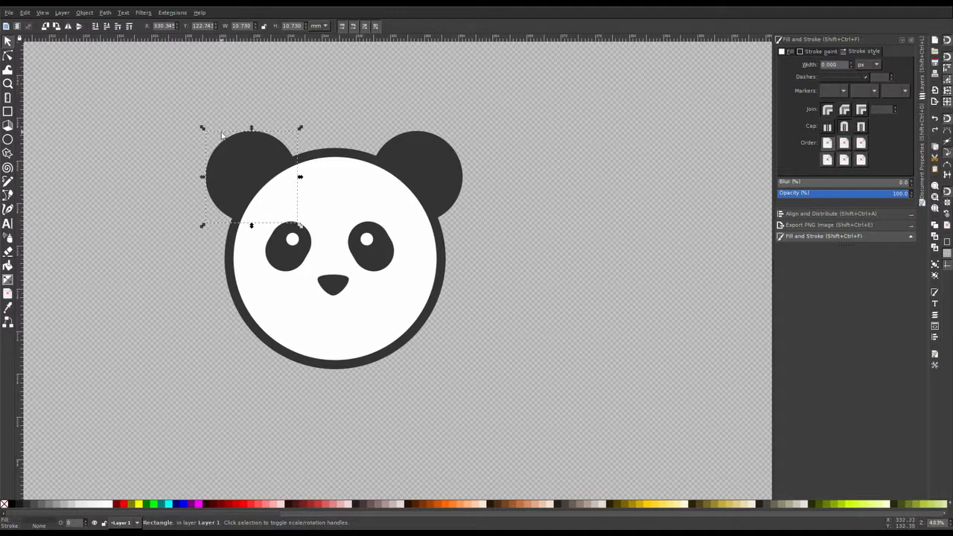
{"action": "left_click_drag", "start_coordinate": [203, 128], "coordinate": [210, 134]}
{"action": "key", "text": "ctrl+z"}
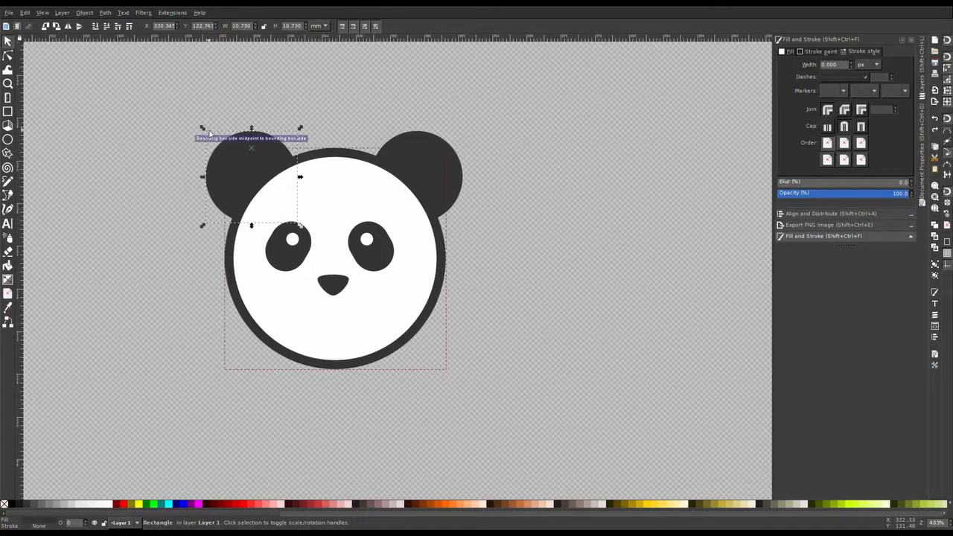
{"action": "left_click_drag", "start_coordinate": [205, 131], "coordinate": [250, 140]}
Step: Replace the right ear with a duplicate of the left ear placed on the right and sent behind the face
{"action": "left_click", "coordinate": [436, 163]}
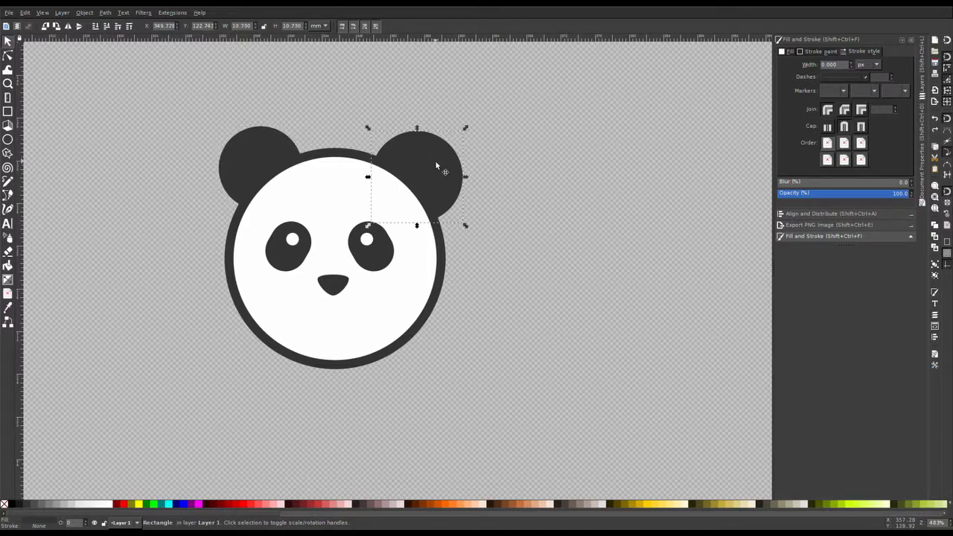
{"action": "key", "text": "Delete"}
{"action": "left_click", "coordinate": [253, 155]}
{"action": "key", "text": "ctrl+d"}
{"action": "left_click_drag", "start_coordinate": [254, 154], "coordinate": [404, 179]}
{"action": "key", "text": "Page_Down"}
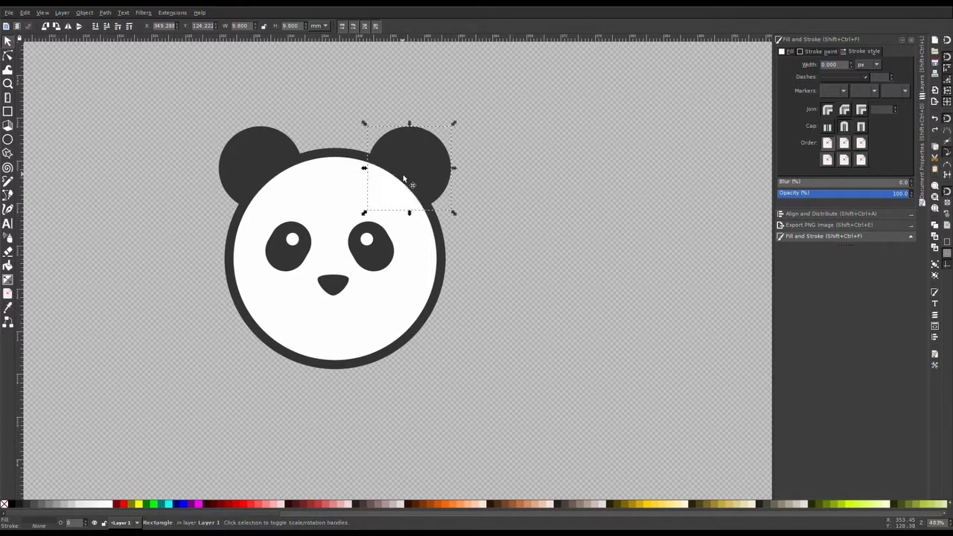
{"action": "left_click", "coordinate": [500, 114]}
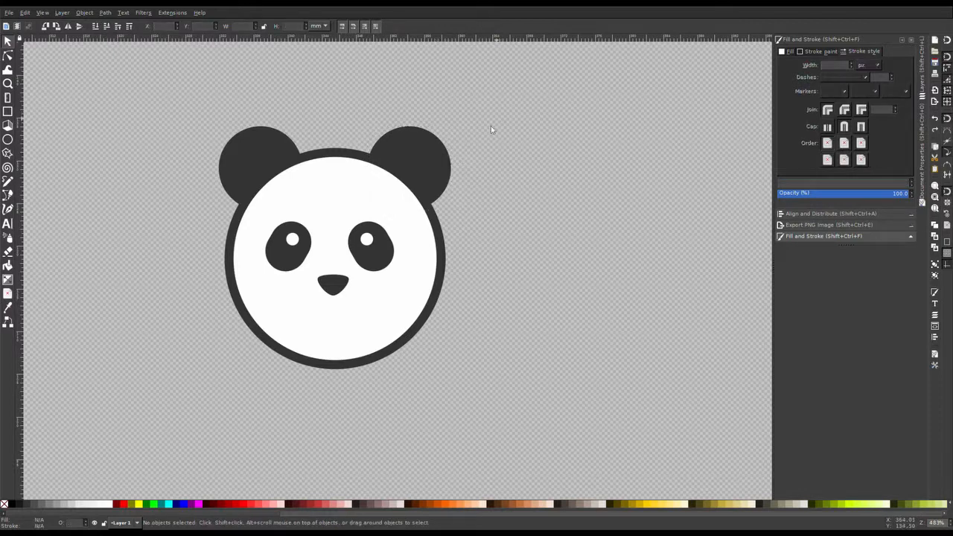
{"action": "left_click", "coordinate": [447, 257]}
{"action": "left_click_drag", "start_coordinate": [452, 260], "coordinate": [447, 260]}
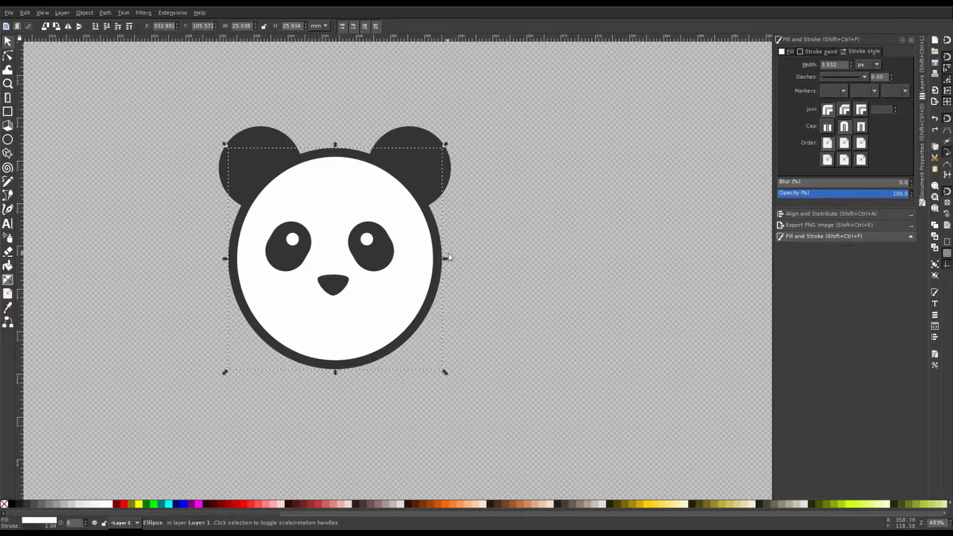
{"action": "key", "text": "ctrl+z"}
Step: Shift the eyes and nose slightly so they sit centred on the face
{"action": "left_click", "coordinate": [497, 191]}
{"action": "left_click", "coordinate": [409, 268]}
{"action": "left_click_drag", "start_coordinate": [507, 363], "coordinate": [261, 194]}
{"action": "left_click_drag", "start_coordinate": [400, 300], "coordinate": [409, 309]}
{"action": "left_click", "coordinate": [401, 262]}
{"action": "left_click", "coordinate": [508, 238]}
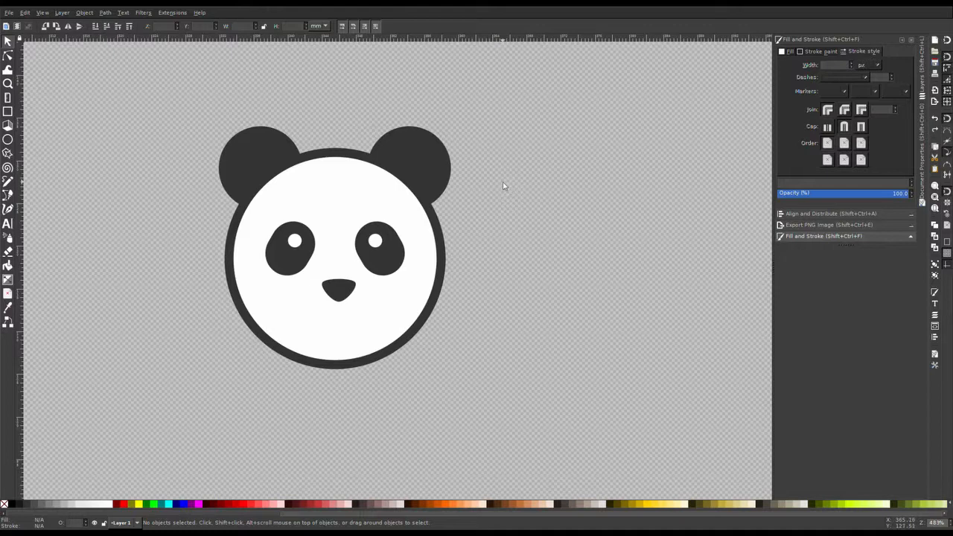
Step: Select all the panda's parts and centre them horizontally on one another with Align and Distribute
{"action": "left_click_drag", "start_coordinate": [538, 143], "coordinate": [248, 290]}
{"action": "left_click_drag", "start_coordinate": [504, 79], "coordinate": [199, 241]}
{"action": "left_click_drag", "start_coordinate": [499, 84], "coordinate": [153, 428]}
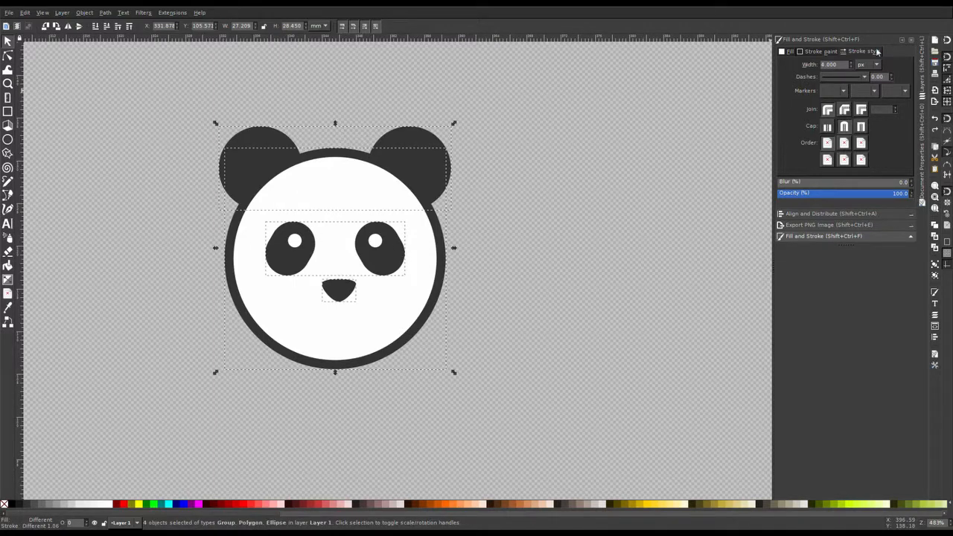
{"action": "left_click", "coordinate": [829, 214]}
{"action": "left_click", "coordinate": [861, 82]}
{"action": "left_click", "coordinate": [637, 184]}
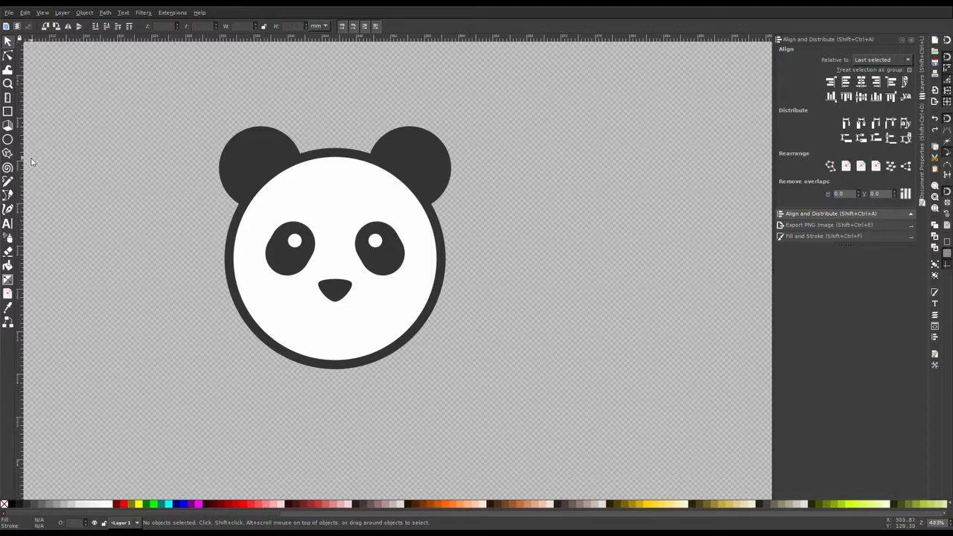
Step: Draw a small rounded rectangle about 3.4 by 5.6 mm beside the face and pick the dark outline colour for it
{"action": "left_click", "coordinate": [8, 113]}
{"action": "left_click_drag", "start_coordinate": [145, 321], "coordinate": [178, 376]}
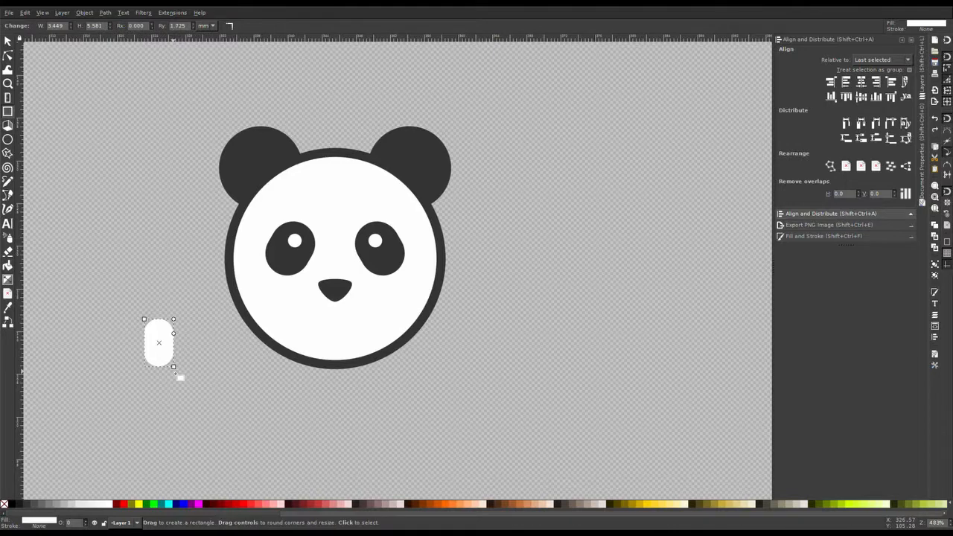
{"action": "key", "text": "d"}
{"action": "left_click", "coordinate": [264, 340], "text": "shift"}
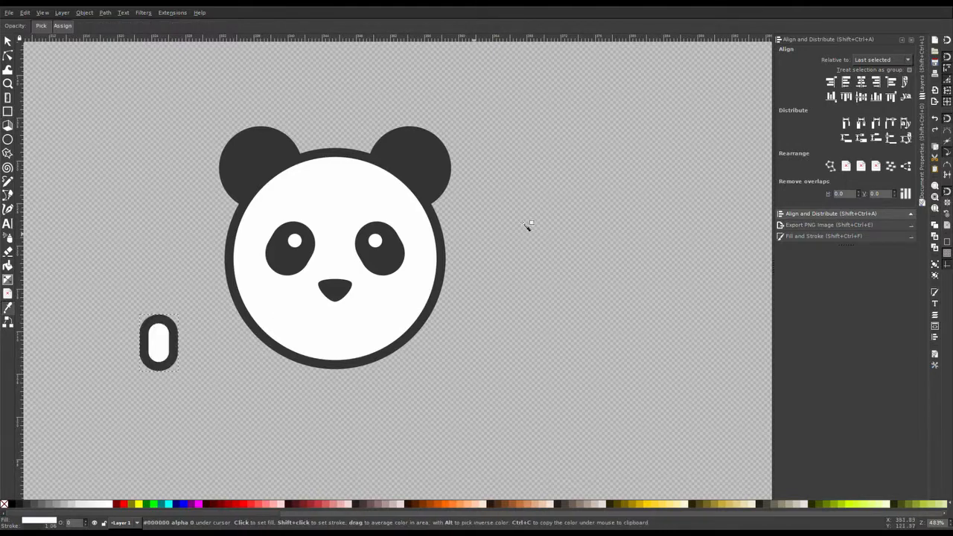
Step: Set the rounded rectangle's stroke width to 2.5 px
{"action": "left_click", "coordinate": [794, 237]}
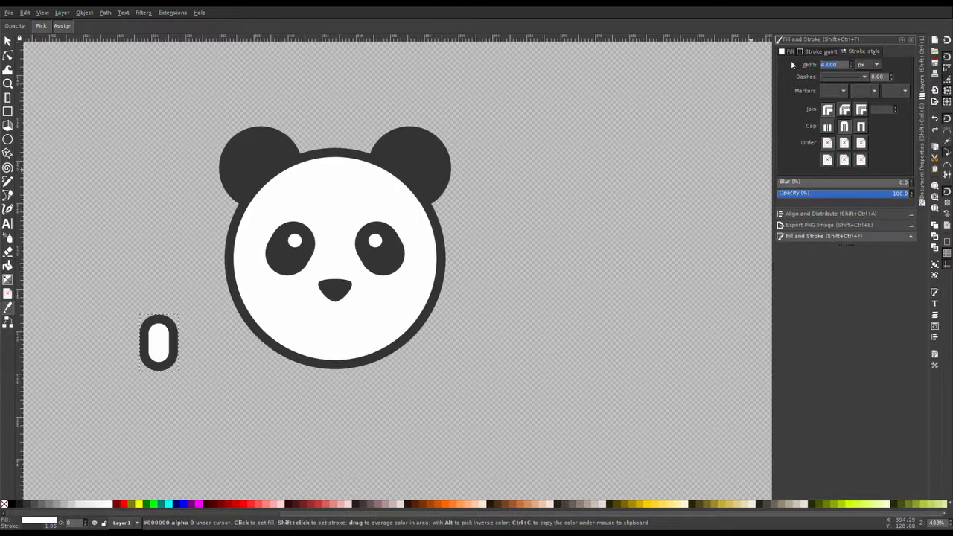
{"action": "type", "text": "2"}
{"action": "key", "text": "Return"}
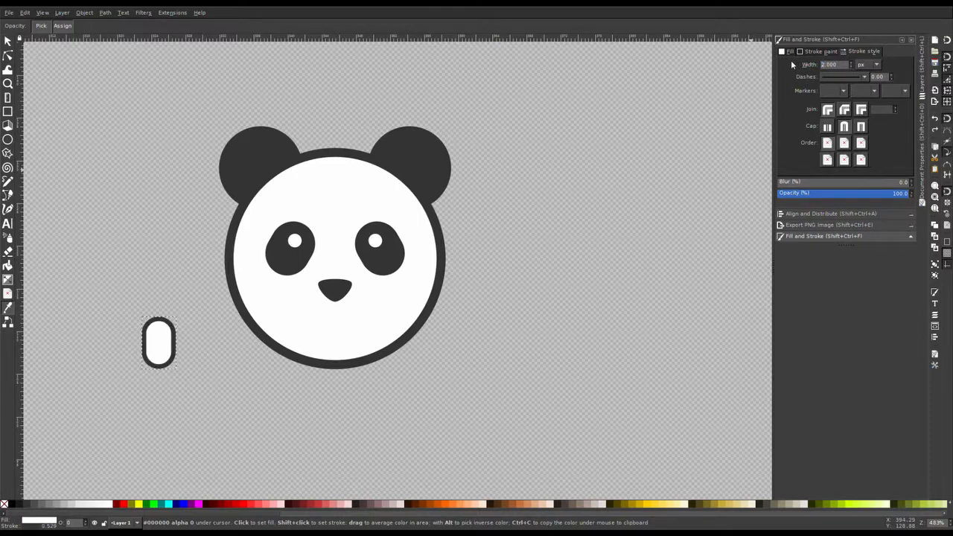
{"action": "type", "text": "3"}
{"action": "key", "text": "Return"}
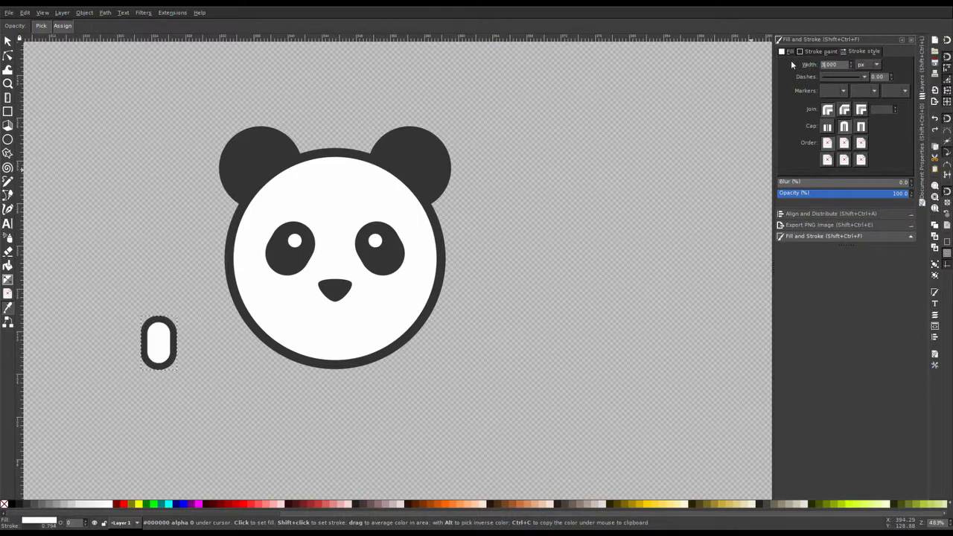
Step: Move the rounded rectangle a little lower
{"action": "left_click", "coordinate": [7, 41]}
{"action": "left_click_drag", "start_coordinate": [171, 365], "coordinate": [161, 385]}
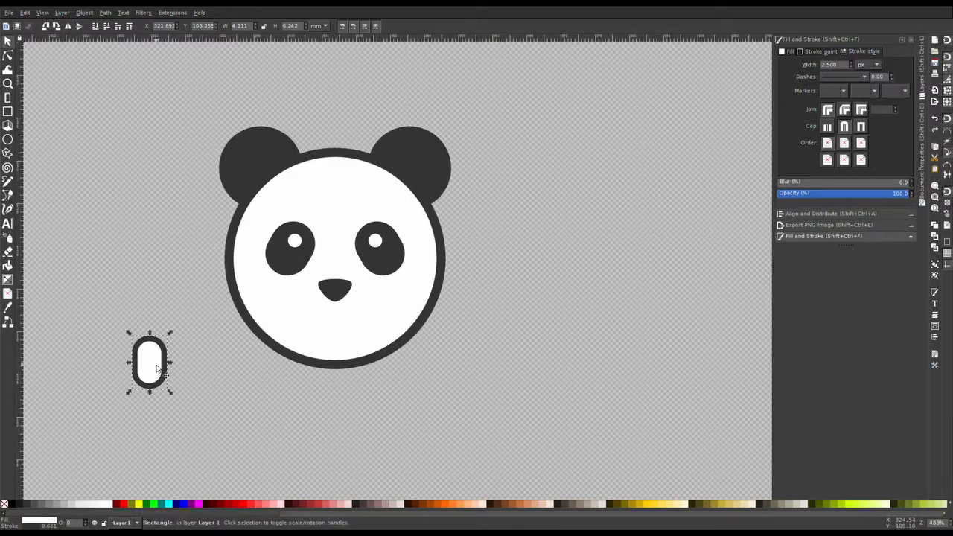
{"action": "key", "text": "ctrl+d"}
{"action": "left_click_drag", "start_coordinate": [157, 368], "coordinate": [181, 365]}
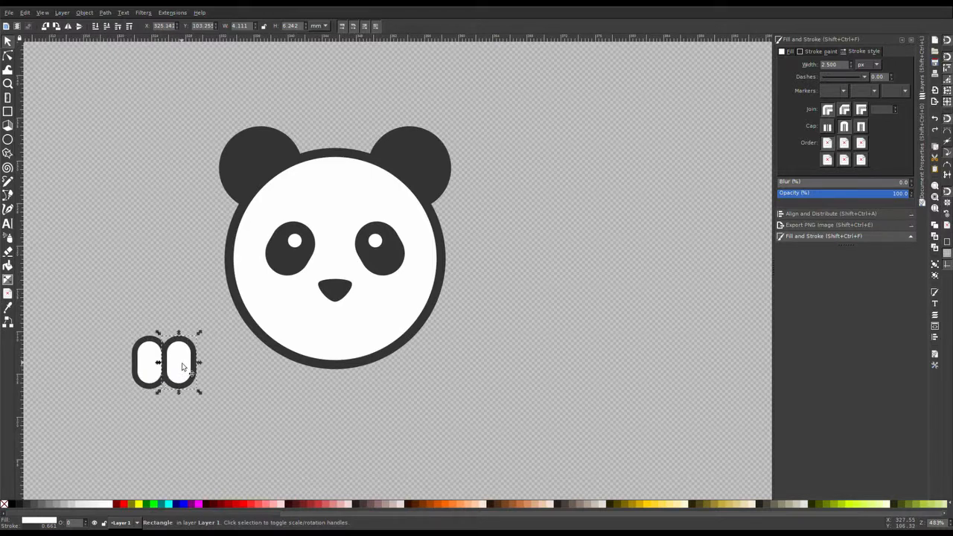
{"action": "key", "text": "Delete"}
Step: Convert the rounded rectangle to a path and delete its top node to leave an open U-shaped curve
{"action": "left_click", "coordinate": [143, 365]}
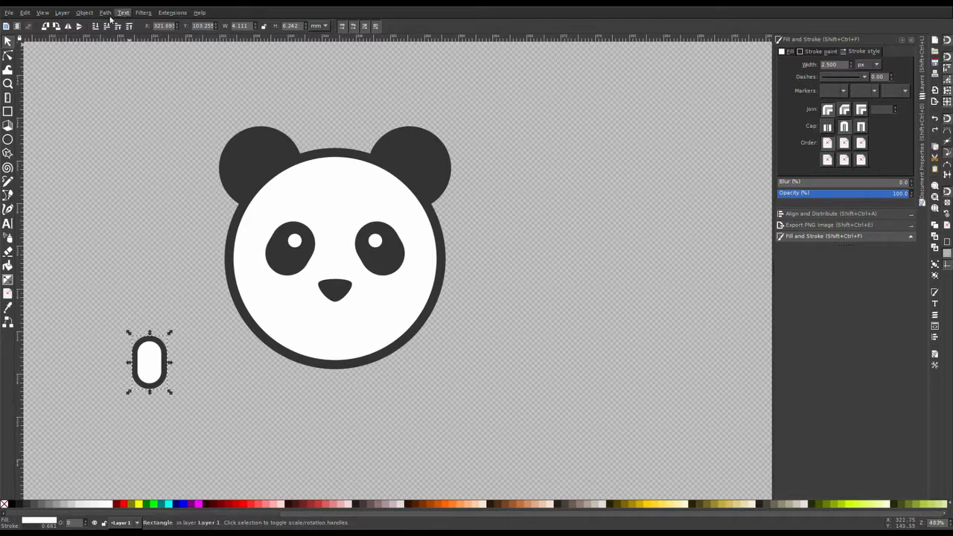
{"action": "key", "text": "shift+ctrl+c"}
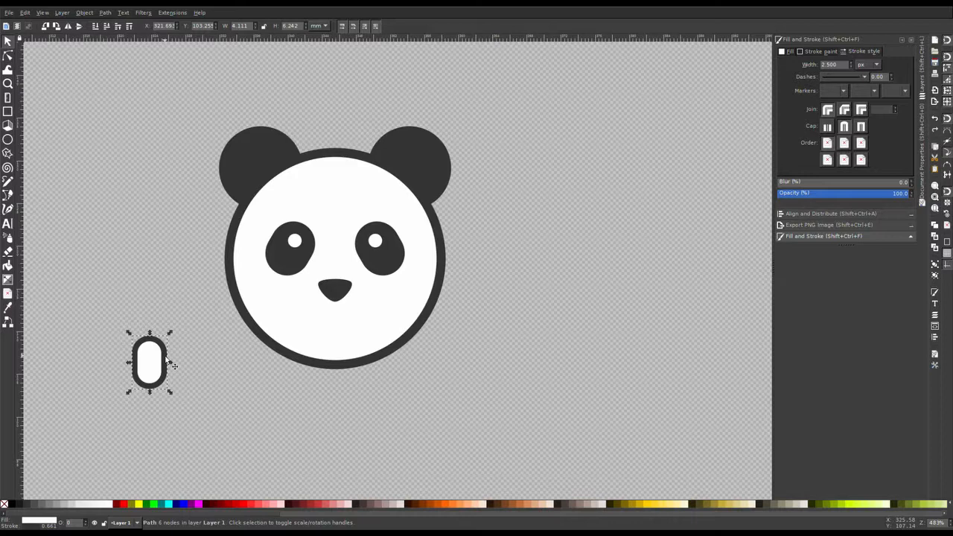
{"action": "left_click", "coordinate": [7, 55]}
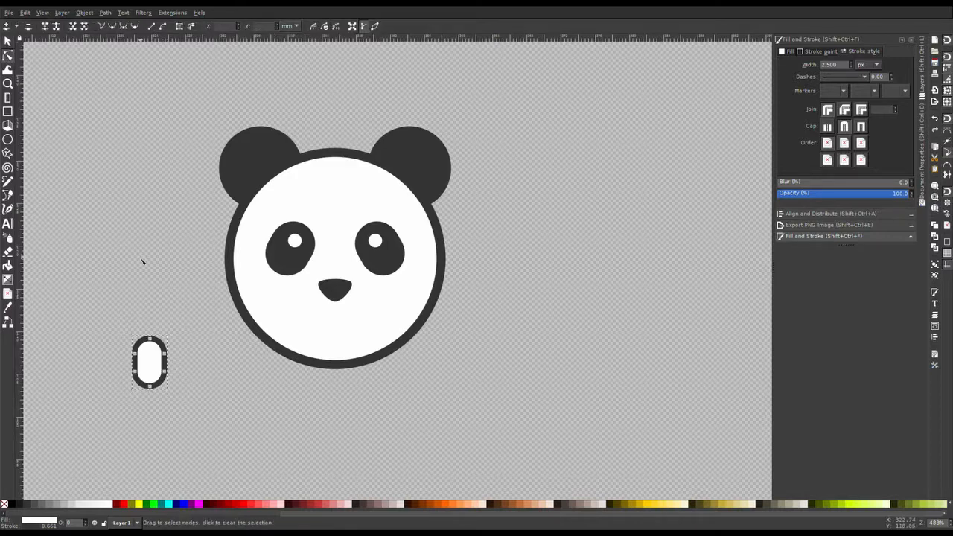
{"action": "left_click_drag", "start_coordinate": [106, 312], "coordinate": [158, 363]}
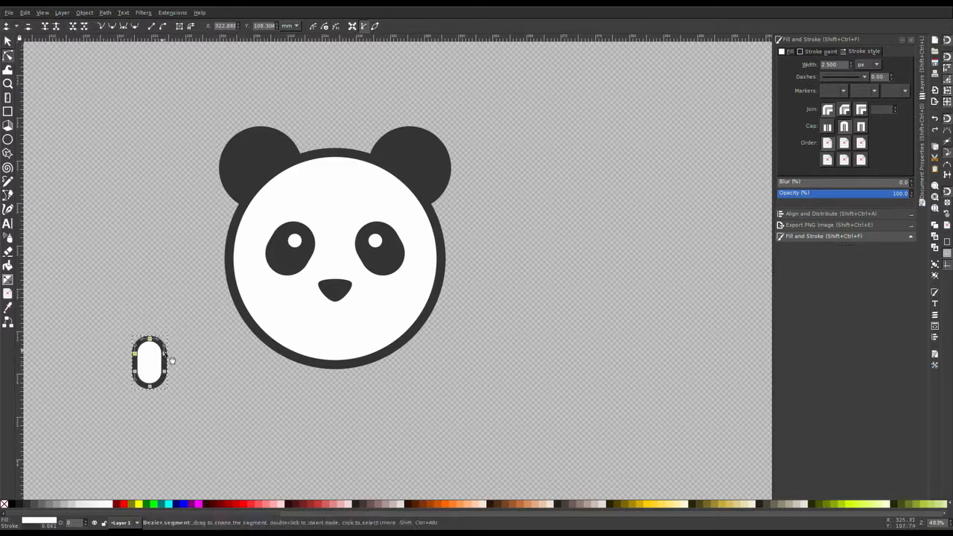
{"action": "left_click", "coordinate": [75, 27]}
{"action": "left_click", "coordinate": [149, 340]}
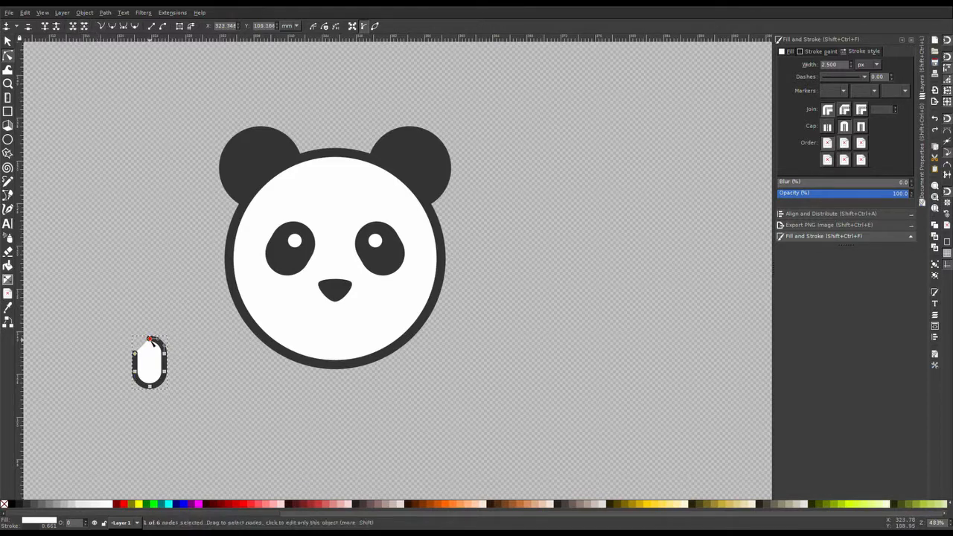
{"action": "key", "text": "Delete"}
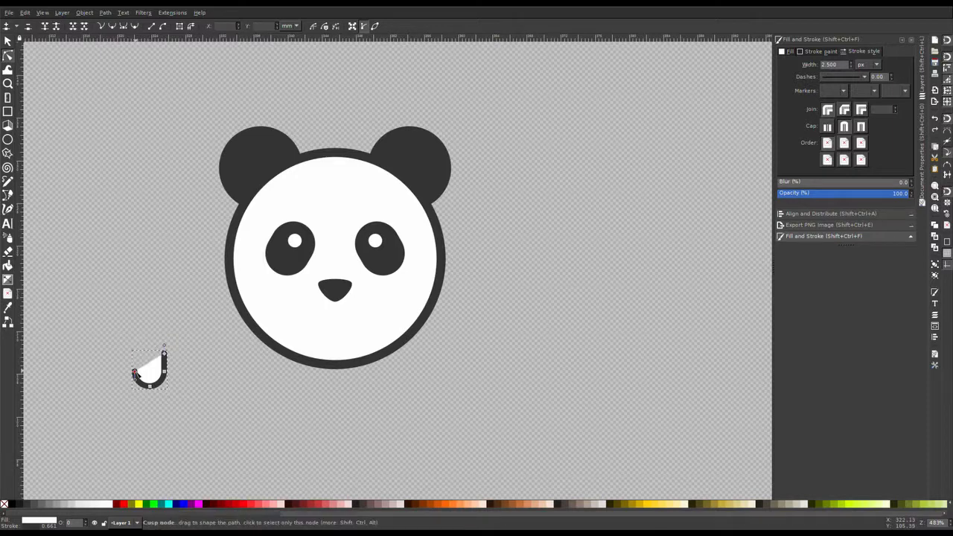
Step: Remove the fill from the U-shaped curve
{"action": "left_click", "coordinate": [790, 53]}
{"action": "left_click", "coordinate": [787, 65]}
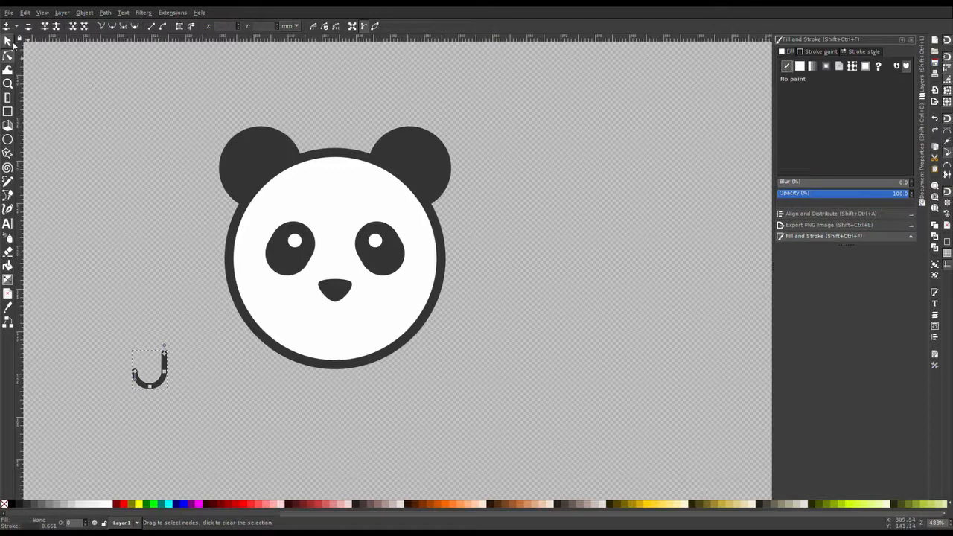
{"action": "left_click", "coordinate": [8, 41]}
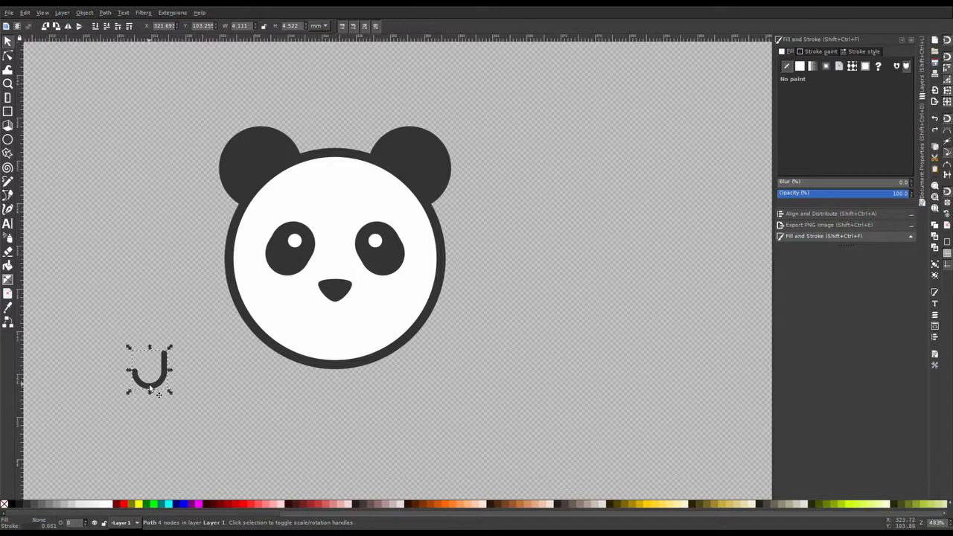
Step: Duplicate the curve and place the copy to its right so the pair forms a mouth shape
{"action": "key", "text": "ctrl+d"}
{"action": "left_click_drag", "start_coordinate": [149, 388], "coordinate": [170, 362]}
{"action": "left_click_drag", "start_coordinate": [107, 329], "coordinate": [209, 410]}
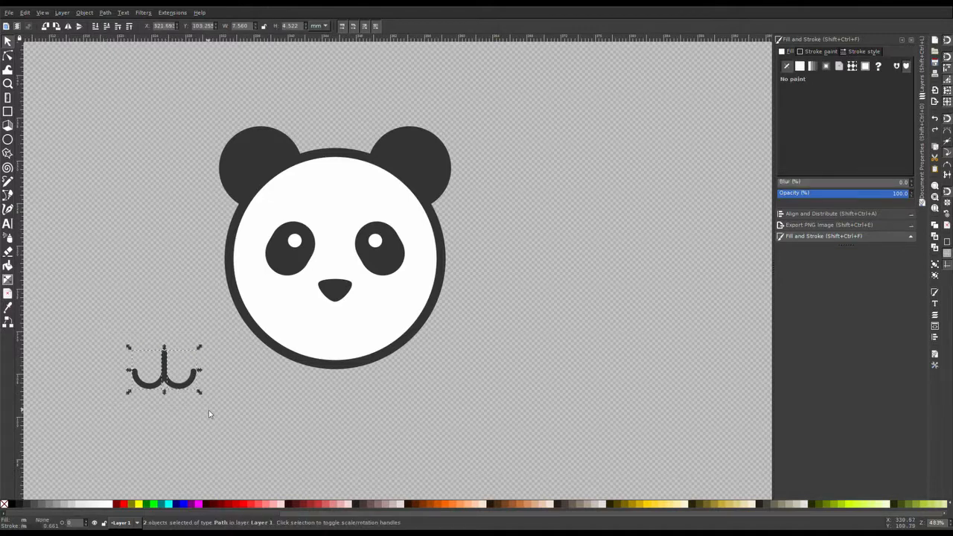
Step: Group the two mouth curves and place the group under the nose at a smaller size
{"action": "key", "text": "ctrl+g"}
{"action": "left_click_drag", "start_coordinate": [171, 366], "coordinate": [346, 318]}
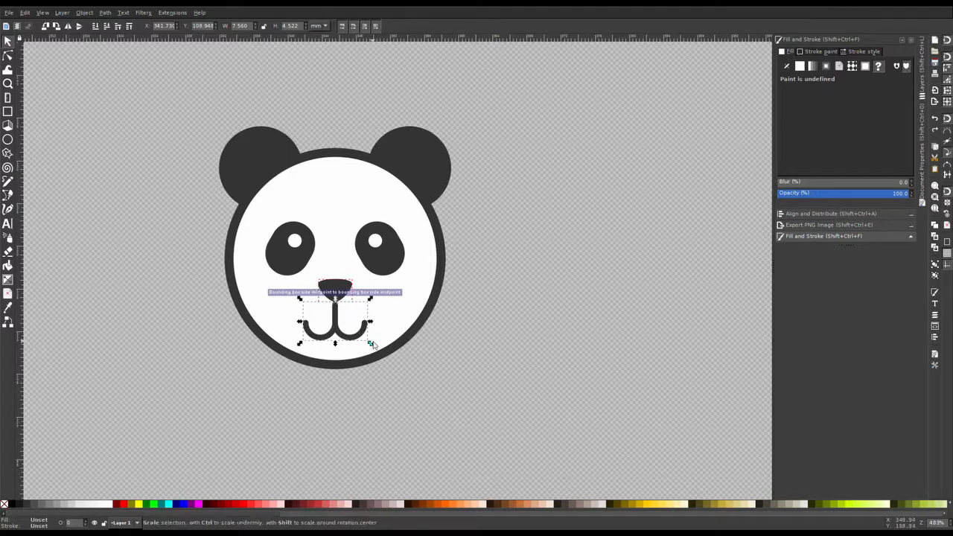
{"action": "left_click_drag", "start_coordinate": [371, 346], "coordinate": [346, 323]}
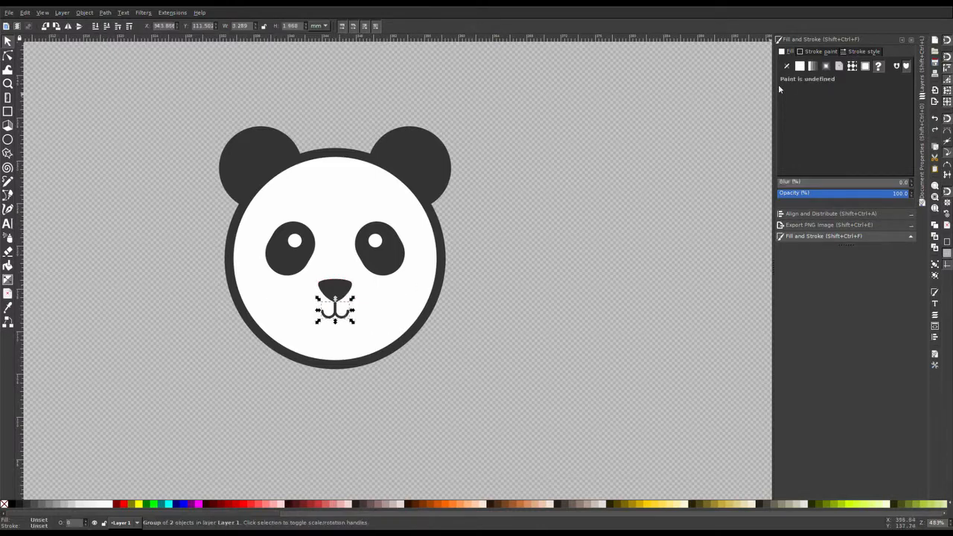
Step: Change the stroke width of the grouped mouth curves
{"action": "left_click", "coordinate": [857, 52]}
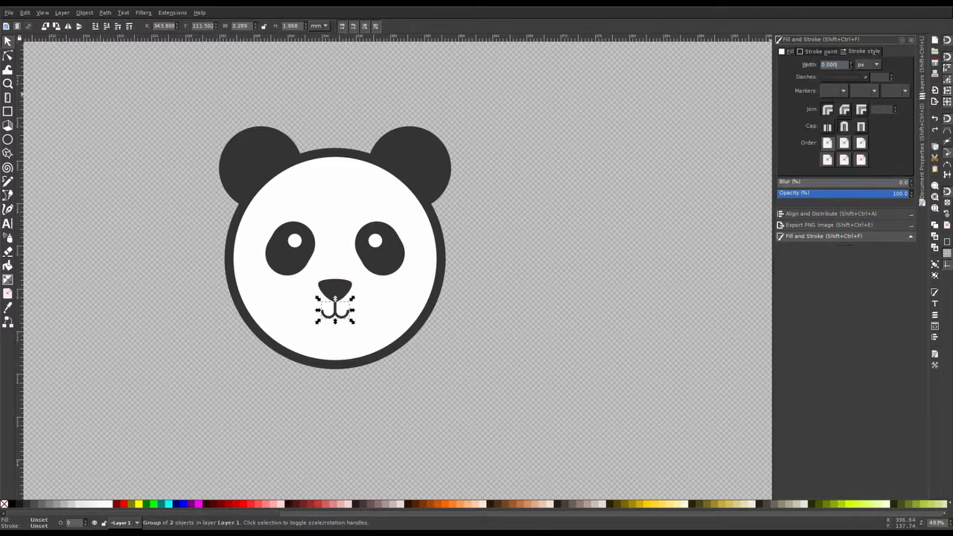
{"action": "type", "text": "3"}
{"action": "key", "text": "Return"}
{"action": "left_click", "coordinate": [685, 93]}
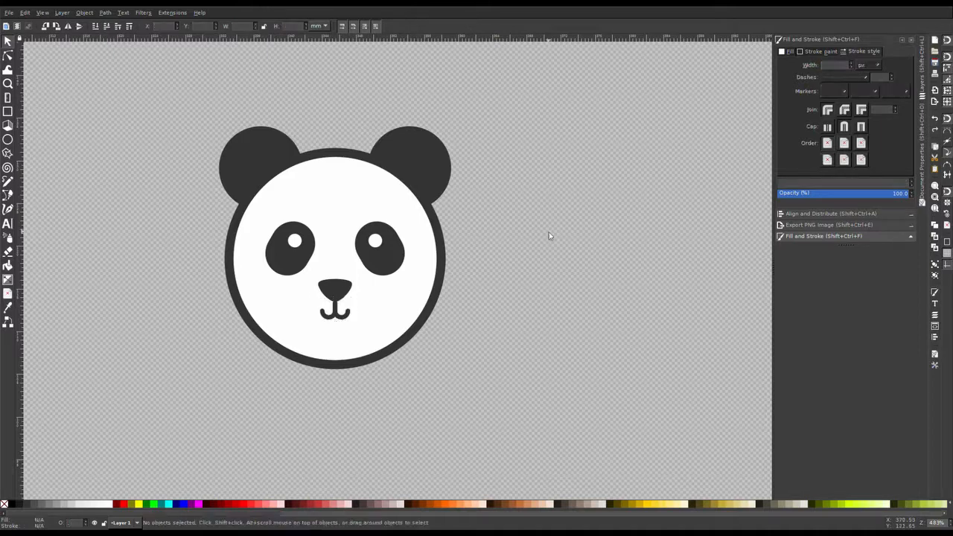
Step: Ungroup the mouth curves and give them round stroke caps
{"action": "key", "text": "plus"}
{"action": "left_click", "coordinate": [313, 328]}
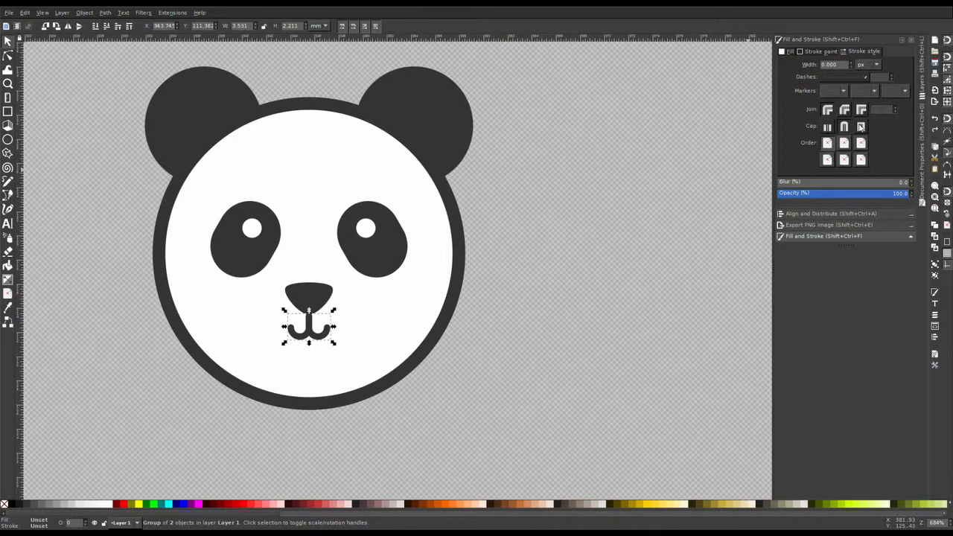
{"action": "key", "text": "ctrl+shift+g"}
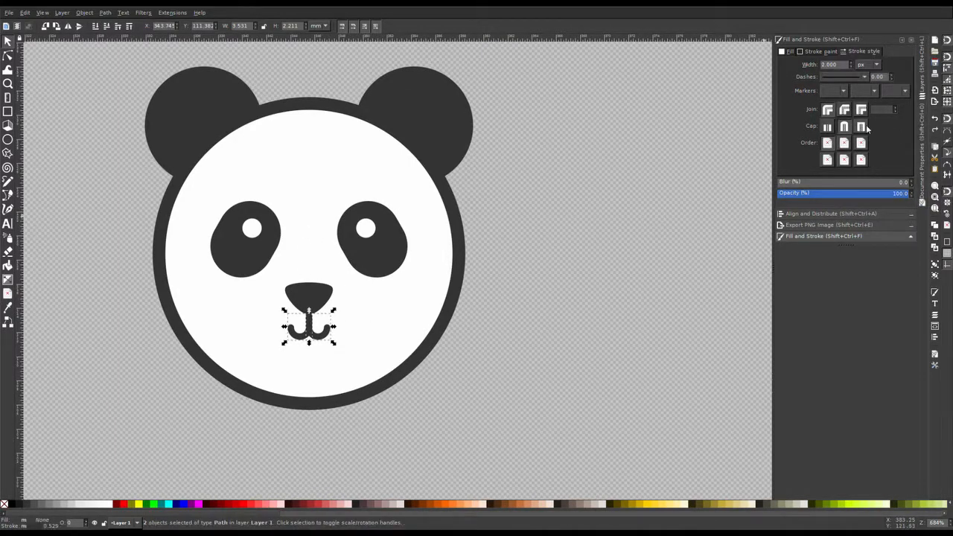
{"action": "left_click", "coordinate": [862, 127]}
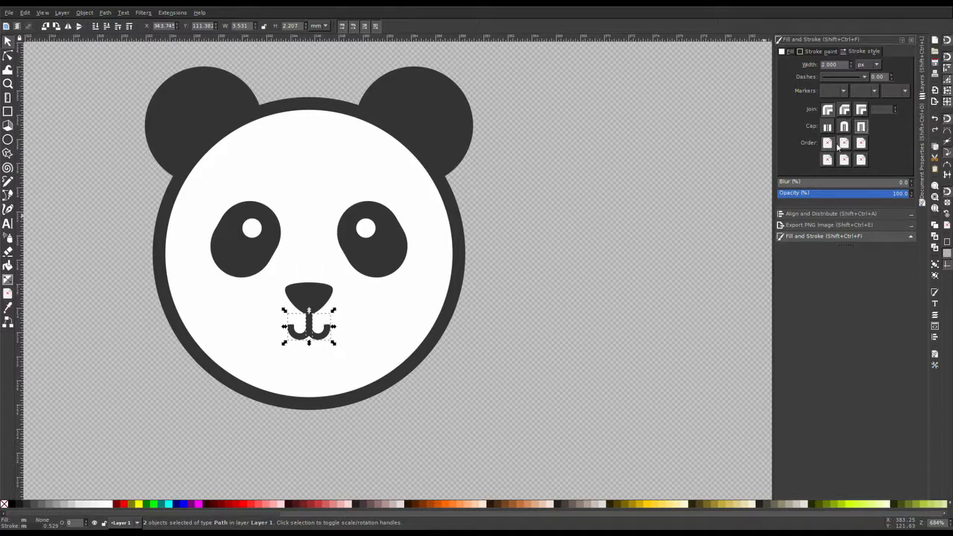
{"action": "left_click", "coordinate": [844, 127]}
Step: Nudge the mouth curves slightly upward beneath the nose
{"action": "left_click", "coordinate": [648, 236]}
{"action": "left_click_drag", "start_coordinate": [456, 406], "coordinate": [245, 304]}
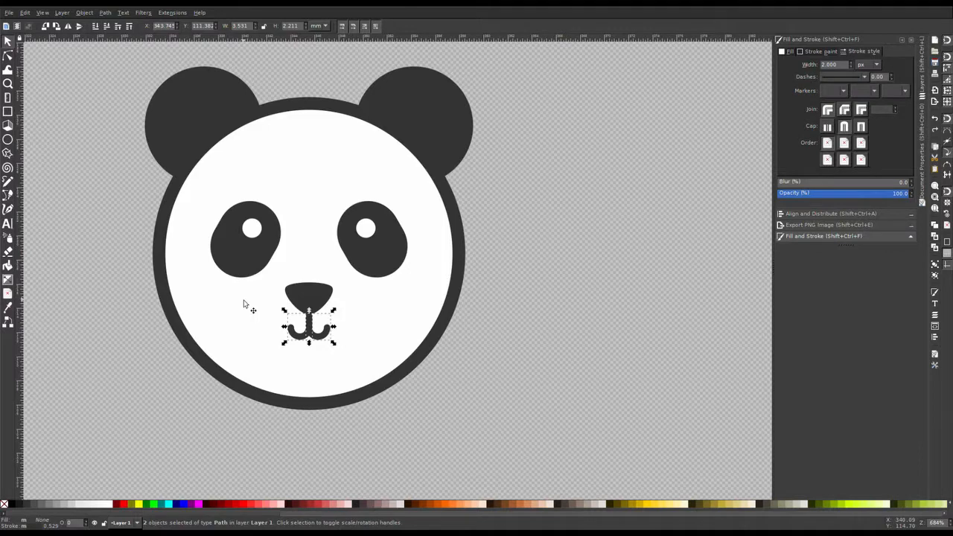
{"action": "left_click_drag", "start_coordinate": [311, 327], "coordinate": [313, 319]}
{"action": "left_click", "coordinate": [379, 448]}
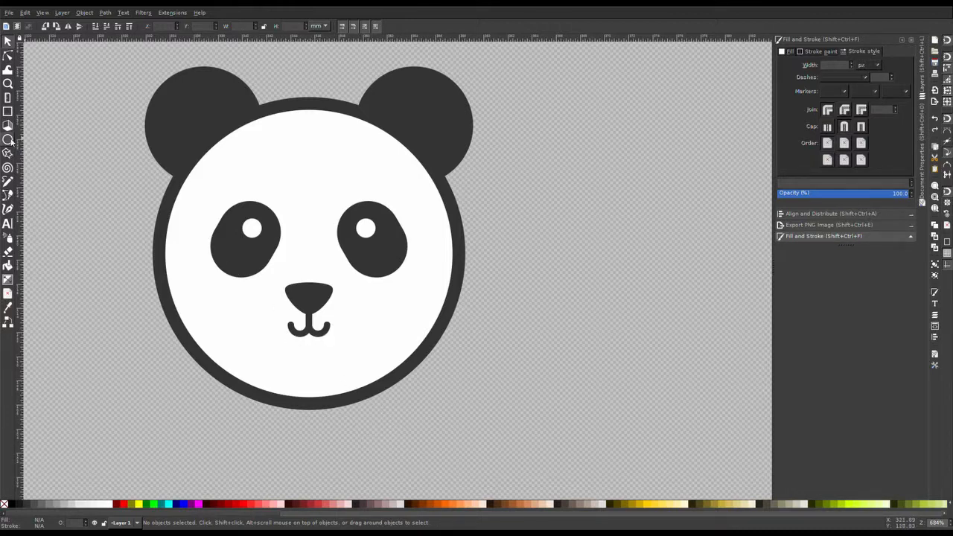
Step: Draw a small rounded rectangle about 1.4 by 2.9 mm to the left of the face
{"action": "left_click", "coordinate": [8, 111]}
{"action": "left_click_drag", "start_coordinate": [101, 335], "coordinate": [127, 383]}
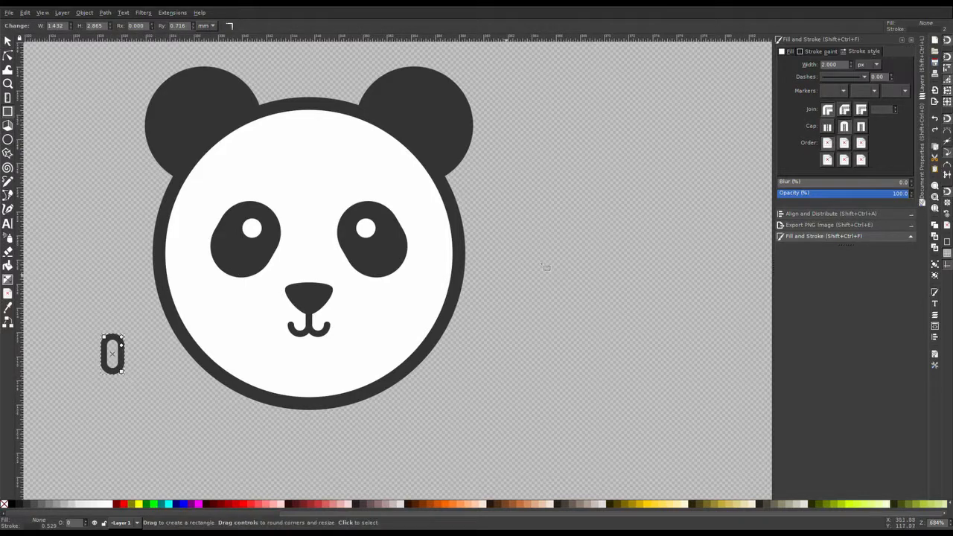
Step: Give the small rounded rectangle a flat pink fill
{"action": "left_click", "coordinate": [823, 51]}
{"action": "left_click", "coordinate": [787, 65]}
{"action": "left_click", "coordinate": [788, 52]}
{"action": "left_click", "coordinate": [800, 66]}
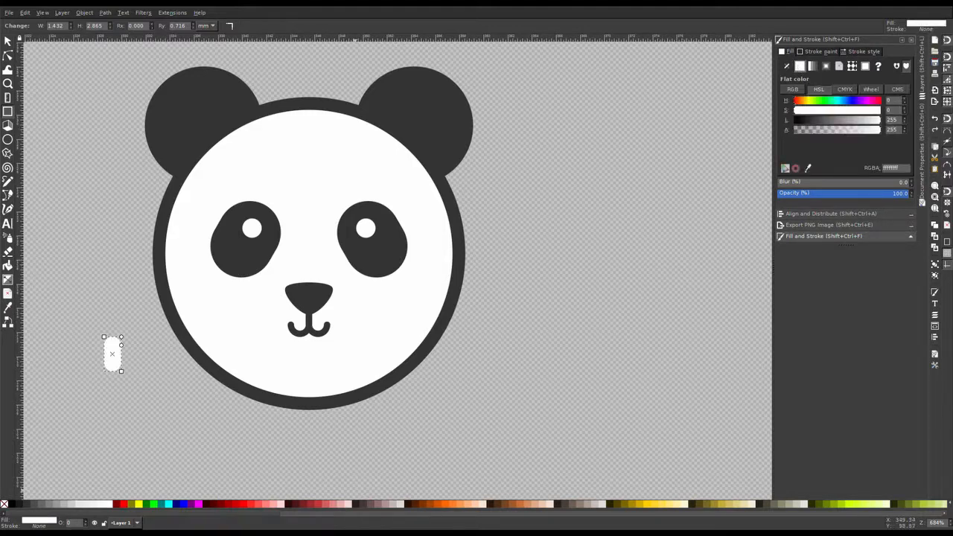
{"action": "left_click", "coordinate": [870, 100]}
{"action": "left_click", "coordinate": [879, 110]}
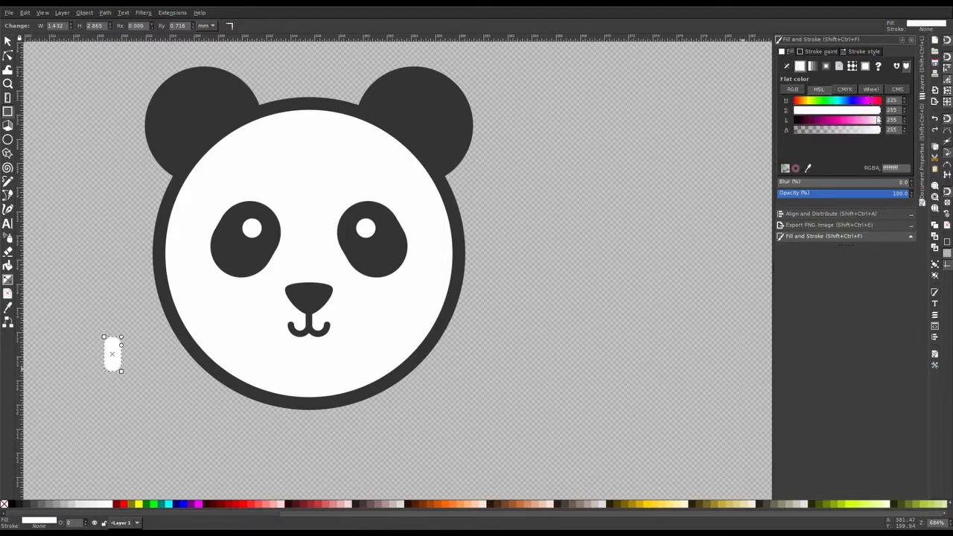
{"action": "left_click", "coordinate": [868, 120]}
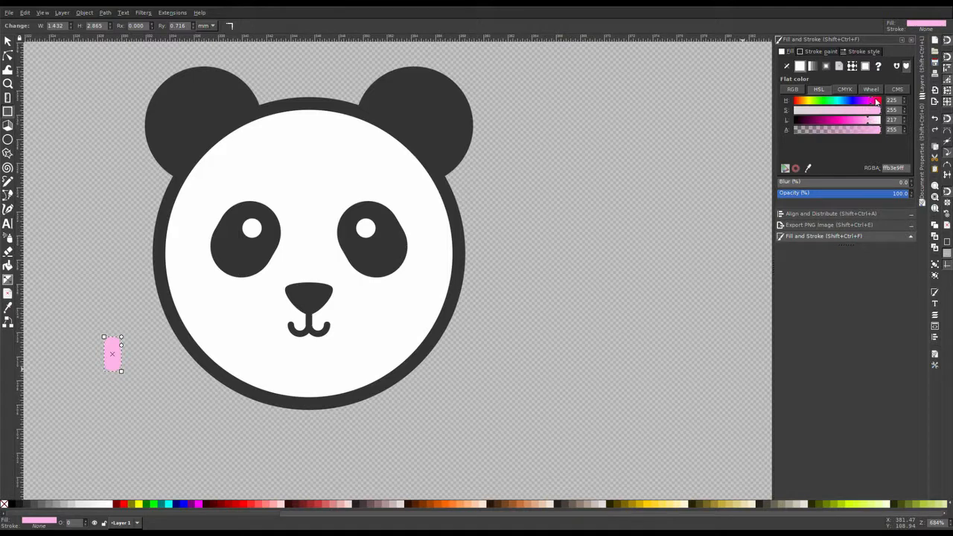
{"action": "left_click", "coordinate": [855, 120]}
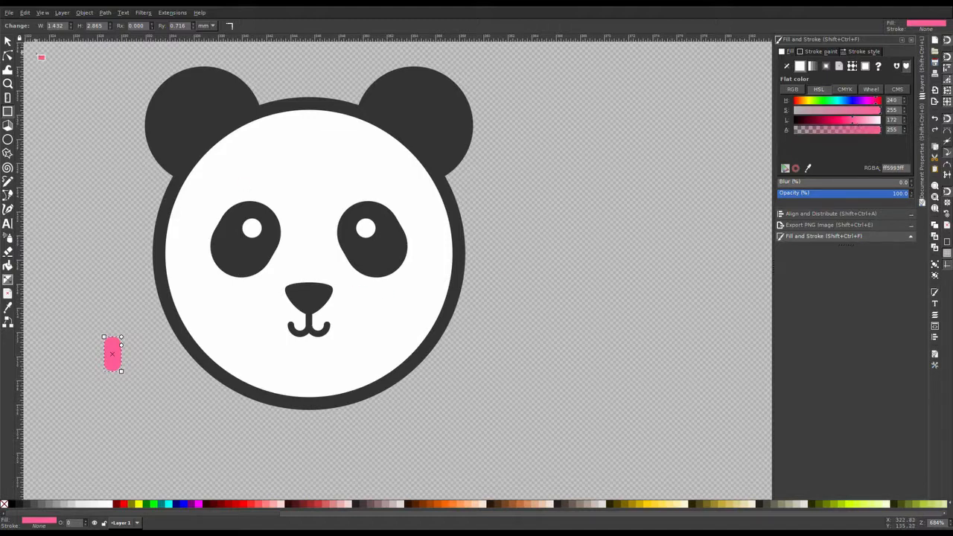
Step: Try removing the upper nodes of the pink shape
{"action": "left_click", "coordinate": [8, 40]}
{"action": "left_click_drag", "start_coordinate": [117, 373], "coordinate": [115, 418]}
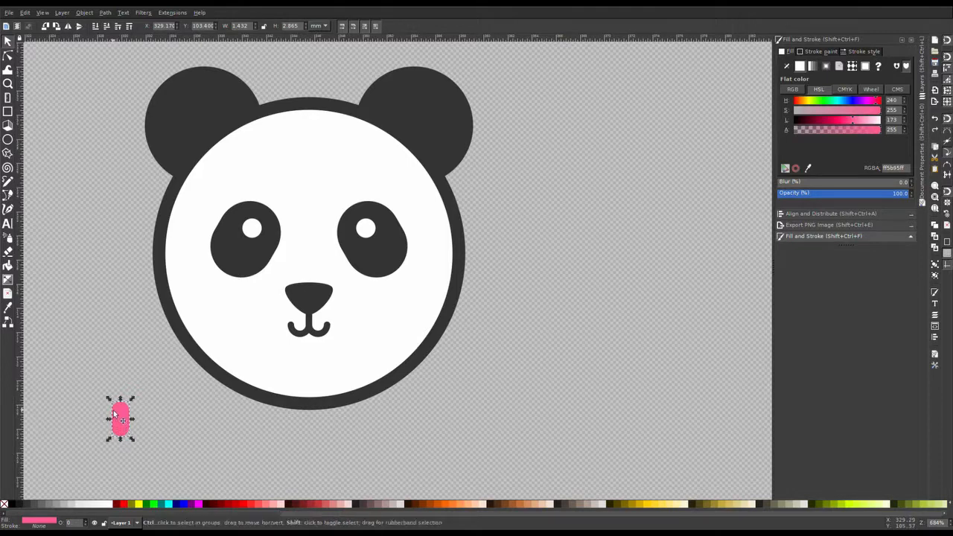
{"action": "left_click_drag", "start_coordinate": [123, 421], "coordinate": [124, 367]}
{"action": "key", "text": "Escape"}
{"action": "left_click", "coordinate": [125, 366]}
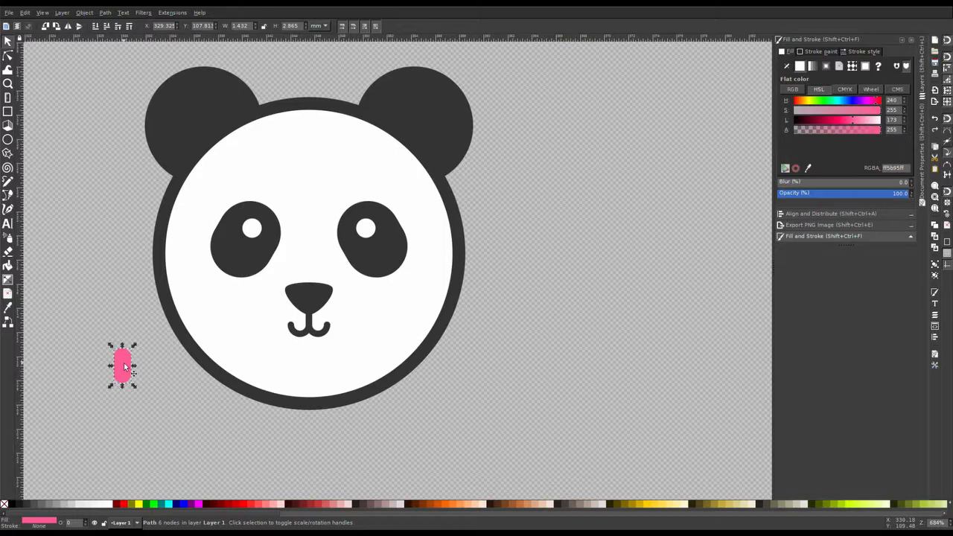
{"action": "key", "text": "n"}
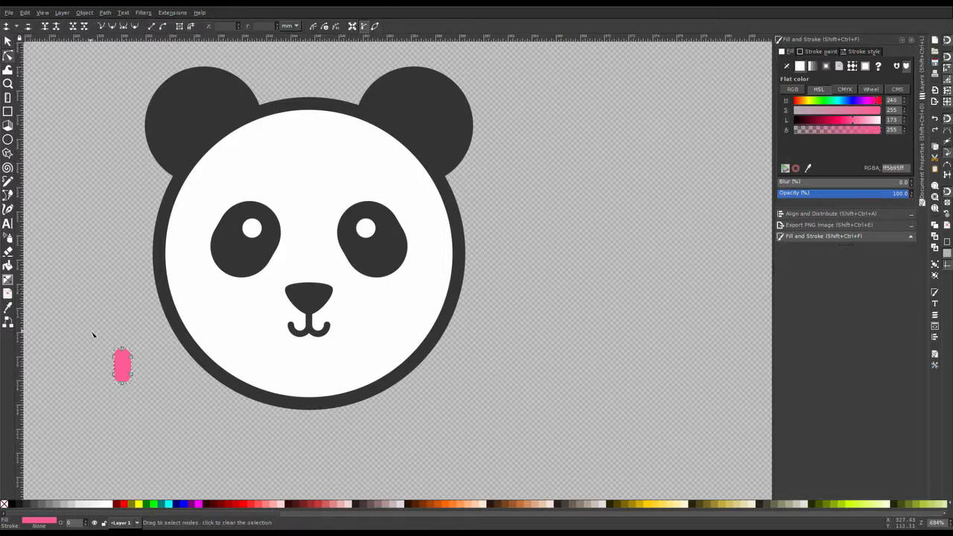
{"action": "left_click_drag", "start_coordinate": [93, 335], "coordinate": [146, 364]}
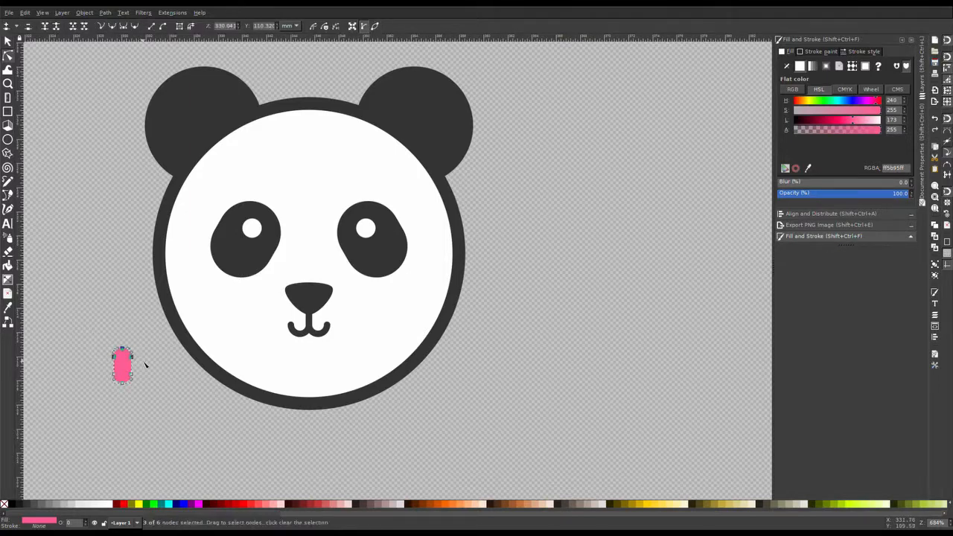
{"action": "key", "text": "Delete"}
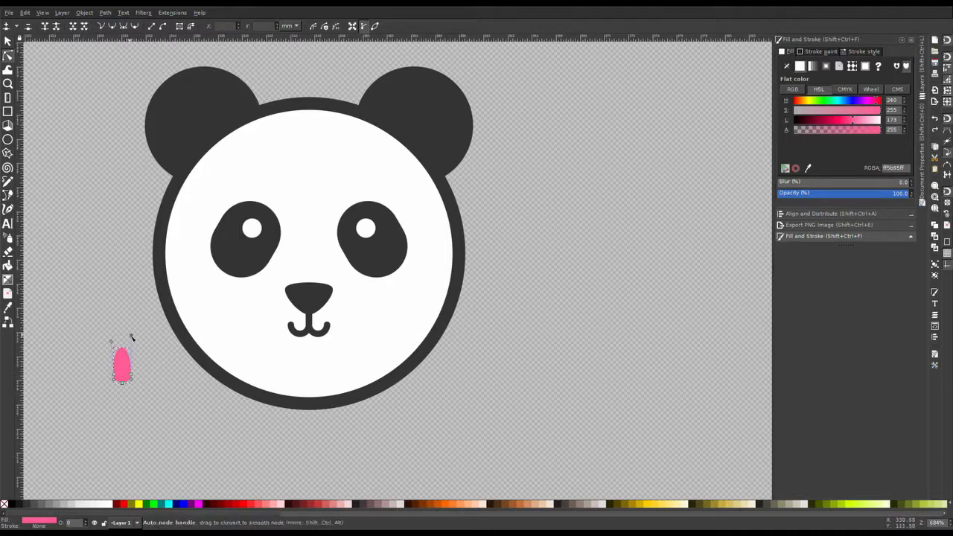
{"action": "key", "text": "ctrl+z"}
Step: Delete the upper nodes of the pink shape to leave a rounded tongue shape
{"action": "left_click_drag", "start_coordinate": [98, 328], "coordinate": [129, 353]}
{"action": "key", "text": "Delete"}
{"action": "left_click", "coordinate": [115, 345], "text": "ctrl"}
{"action": "left_click_drag", "start_coordinate": [104, 345], "coordinate": [132, 364]}
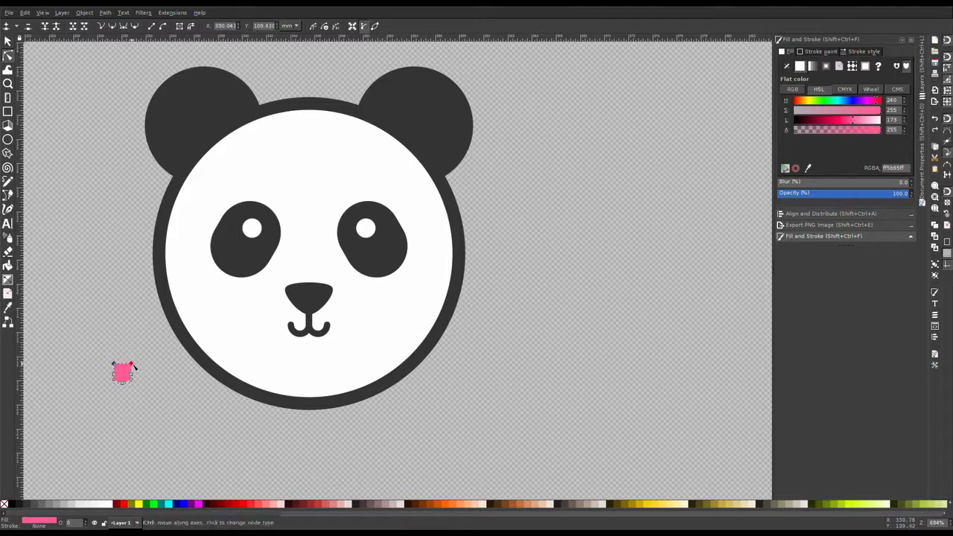
{"action": "key", "text": "s"}
Step: Move the pink tongue shape beneath the mouth curves
{"action": "left_click", "coordinate": [130, 398]}
{"action": "left_click_drag", "start_coordinate": [125, 375], "coordinate": [311, 342]}
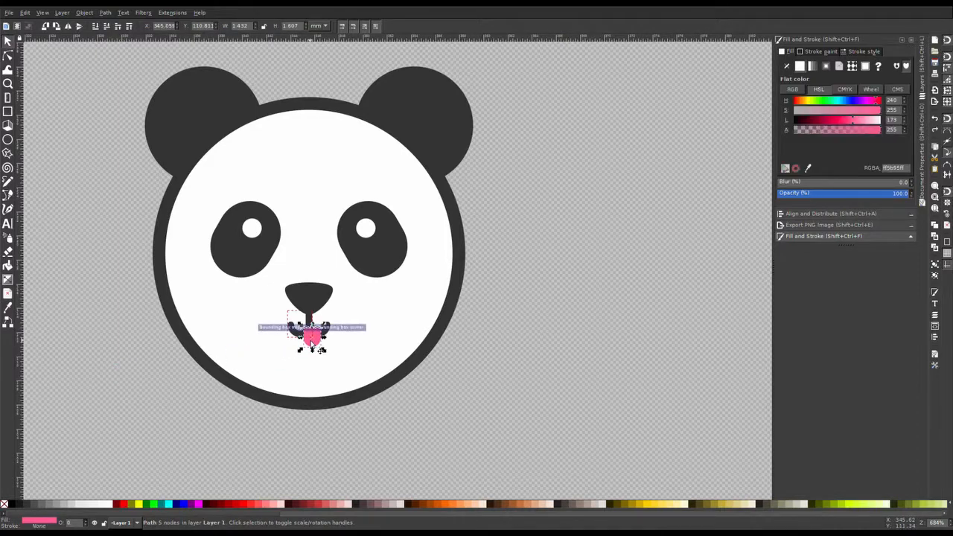
{"action": "left_click_drag", "start_coordinate": [313, 341], "coordinate": [308, 353]}
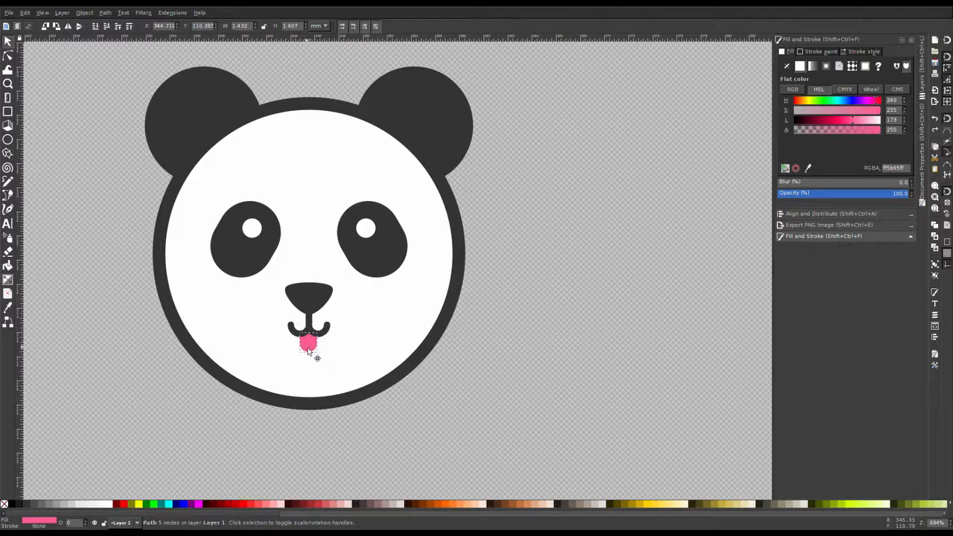
{"action": "left_click_drag", "start_coordinate": [308, 351], "coordinate": [313, 350]}
{"action": "mouse_move", "coordinate": [310, 347]}
{"action": "left_mouse_down"}
{"action": "mouse_move", "coordinate": [311, 333]}
{"action": "mouse_move", "coordinate": [311, 342]}
{"action": "left_mouse_up"}
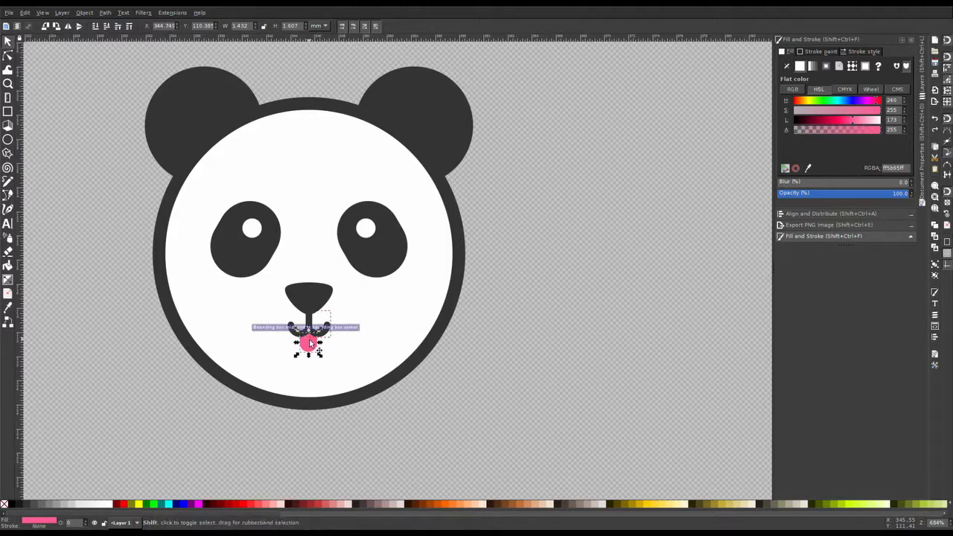
Step: Adjust the tongue's position just below the mouth curves
{"action": "key", "text": "plus"}
{"action": "key", "text": "plus"}
{"action": "key", "text": "space"}
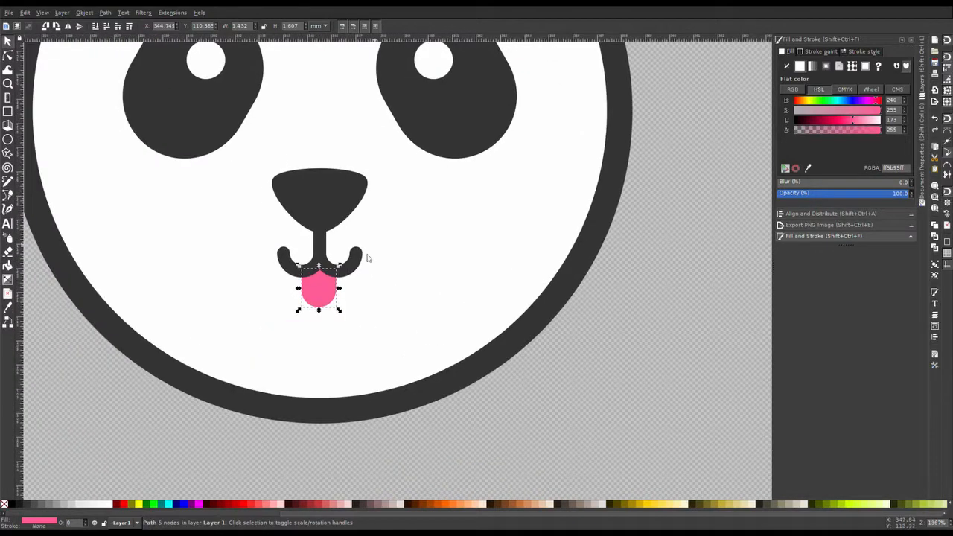
{"action": "key", "text": "n"}
{"action": "left_click_drag", "start_coordinate": [283, 258], "coordinate": [337, 277]}
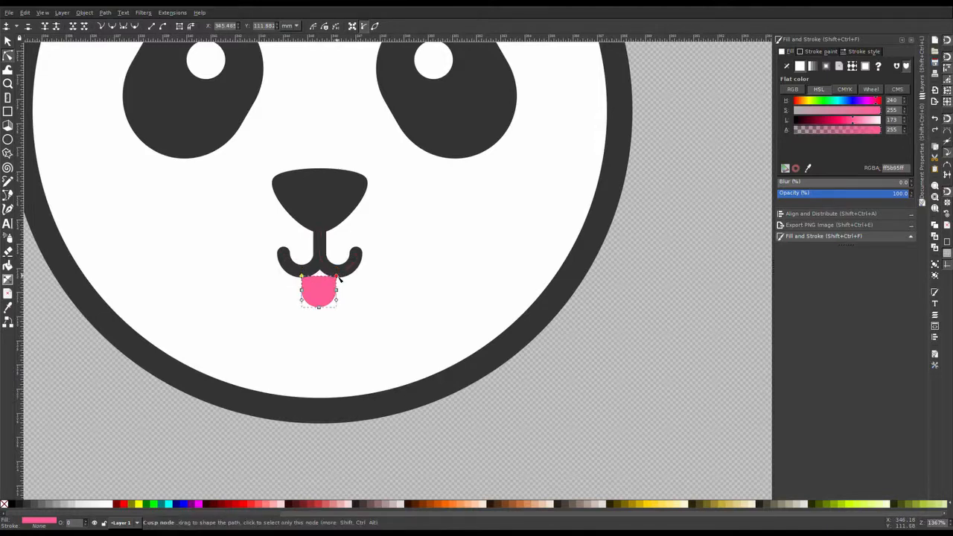
{"action": "key", "text": "s"}
{"action": "left_click_drag", "start_coordinate": [320, 287], "coordinate": [316, 290]}
Step: Center the tongue horizontally on the nose
{"action": "left_click", "coordinate": [333, 203], "text": "shift"}
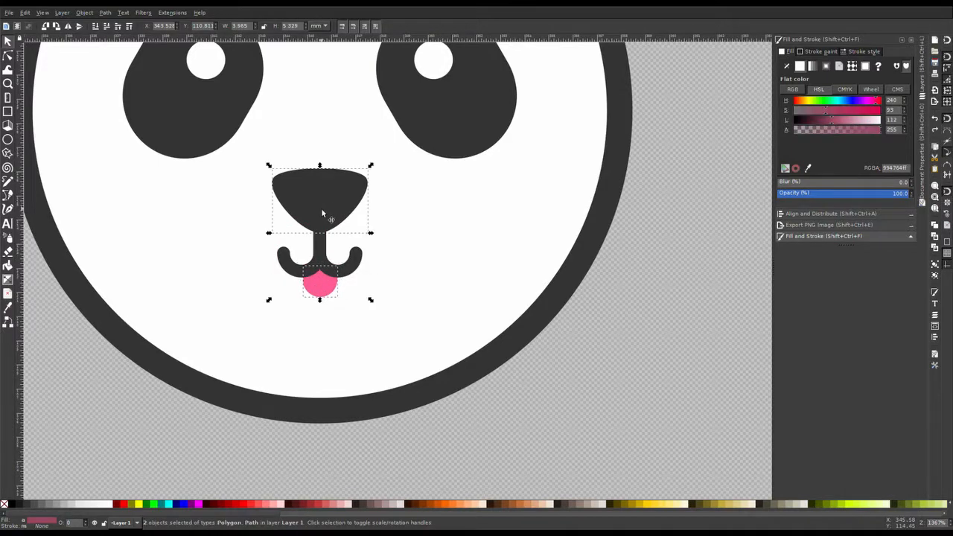
{"action": "left_click", "coordinate": [825, 214]}
{"action": "left_click", "coordinate": [866, 84]}
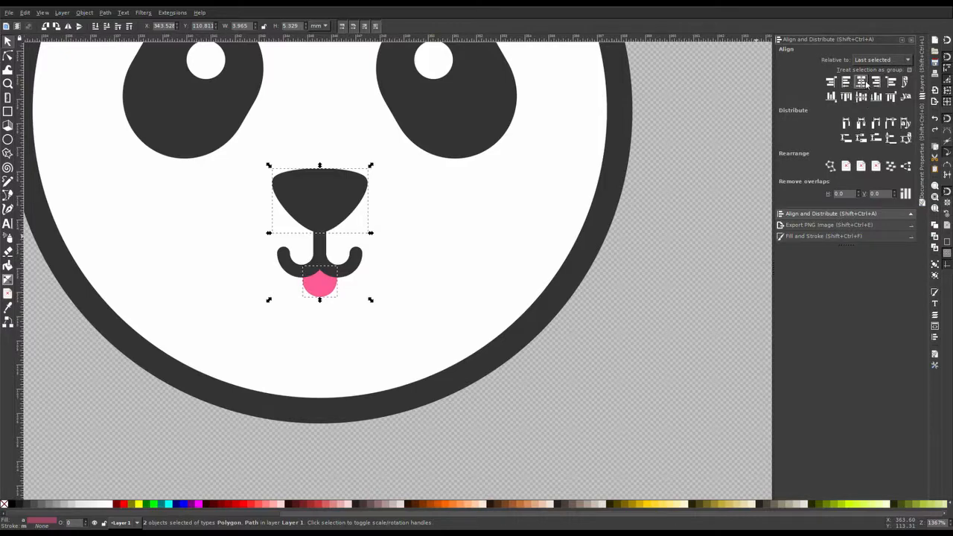
Step: Center the mouth group horizontally on the nose
{"action": "left_click", "coordinate": [624, 365]}
{"action": "key", "text": "minus"}
{"action": "key", "text": "minus"}
{"action": "key", "text": "minus"}
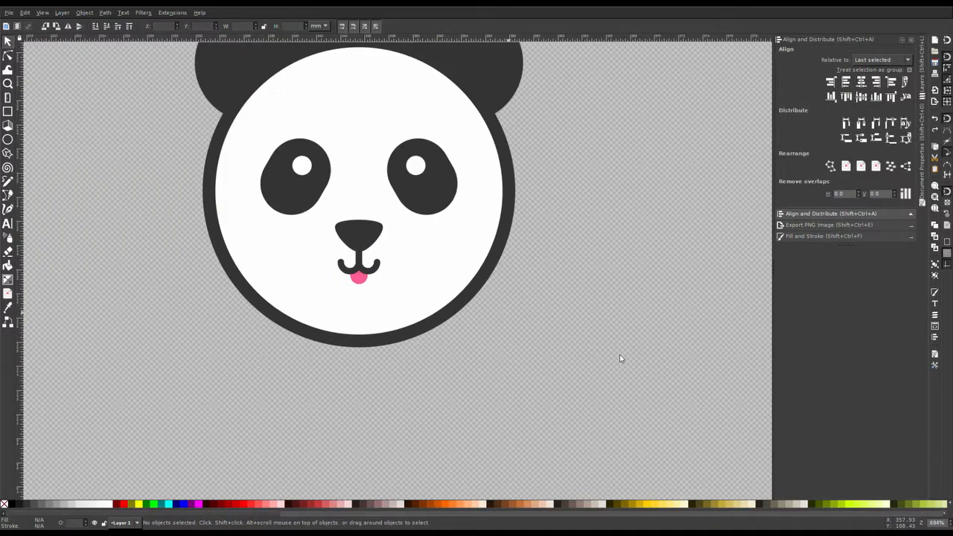
{"action": "left_click_drag", "start_coordinate": [621, 357], "coordinate": [602, 393]}
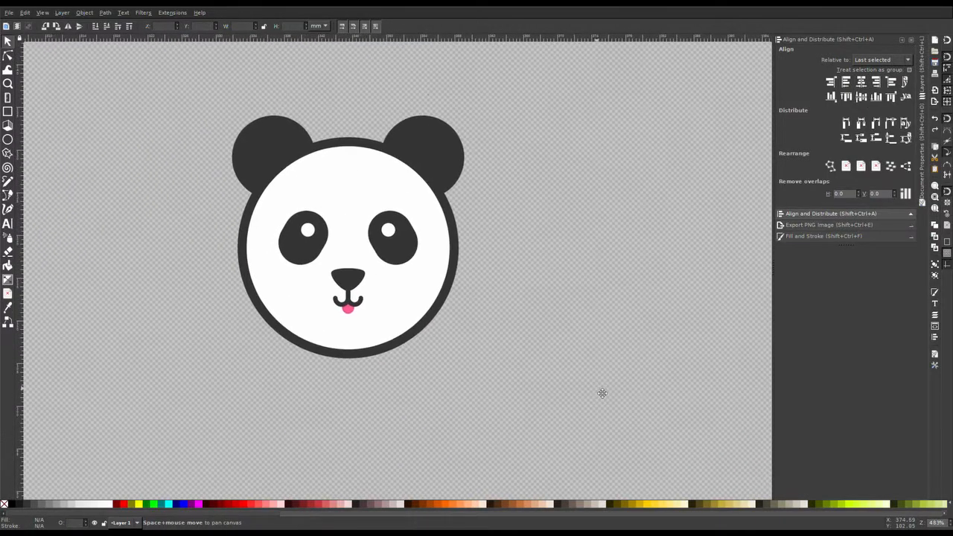
{"action": "left_click", "coordinate": [365, 302]}
{"action": "left_click_drag", "start_coordinate": [364, 301], "coordinate": [377, 317]}
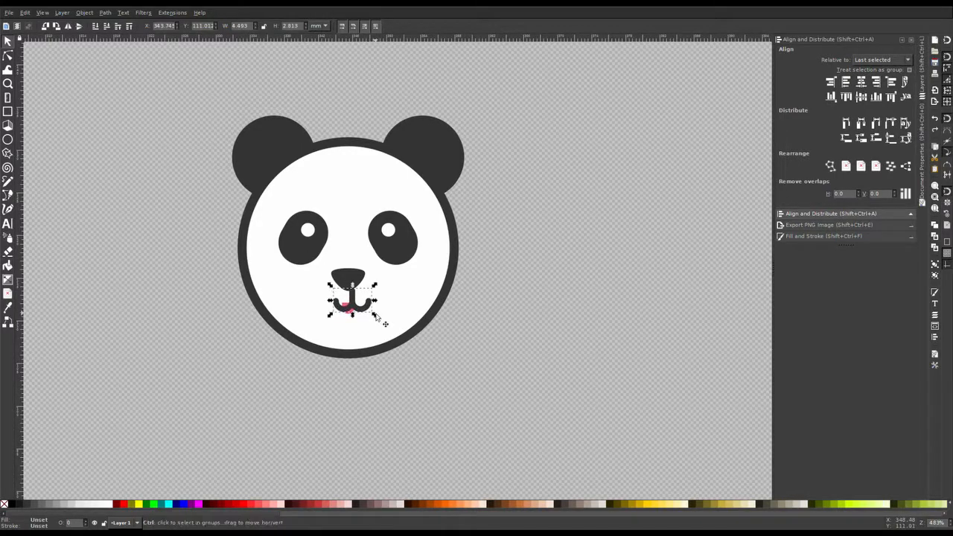
{"action": "left_click", "coordinate": [349, 278], "text": "shift"}
{"action": "left_click", "coordinate": [862, 83]}
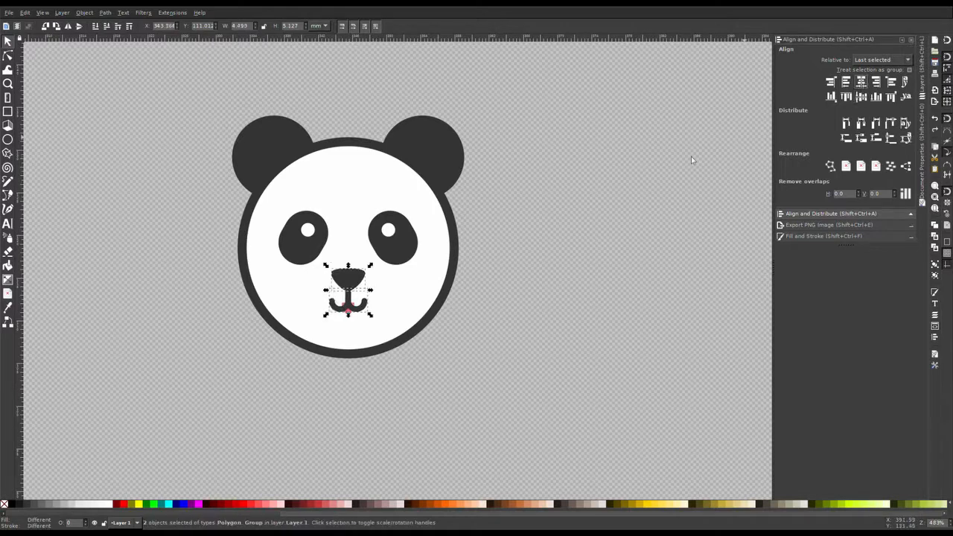
Step: Nudge the mouth group and enlarge the tongue to about 2.3 by 2.1 mm
{"action": "left_click", "coordinate": [358, 311]}
{"action": "left_click_drag", "start_coordinate": [357, 309], "coordinate": [357, 300]}
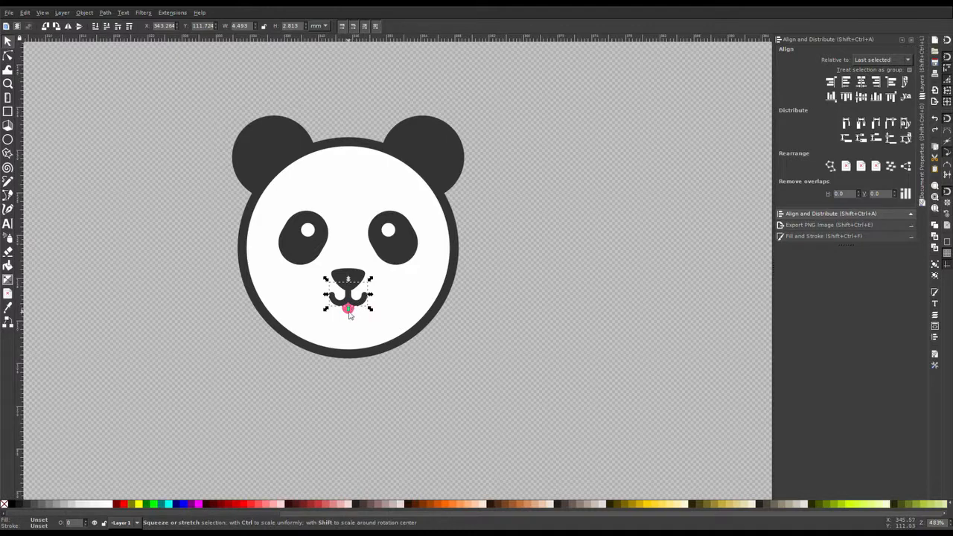
{"action": "left_click", "coordinate": [351, 313], "text": "ctrl"}
{"action": "left_click_drag", "start_coordinate": [357, 319], "coordinate": [361, 323]}
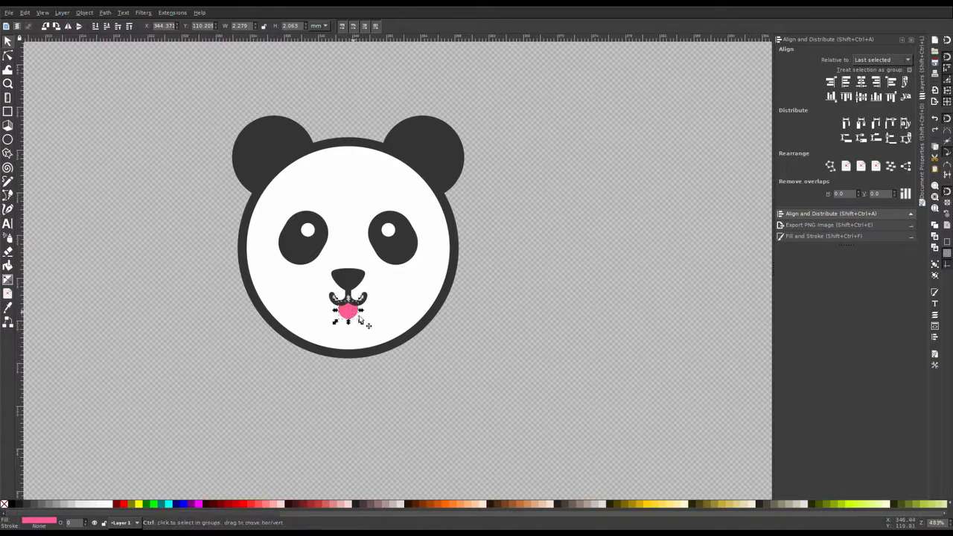
Step: Ungroup the left ear and raise one of its circles to the top
{"action": "left_click", "coordinate": [491, 293]}
{"action": "key", "text": "space"}
{"action": "left_click_drag", "start_coordinate": [534, 247], "coordinate": [543, 265]}
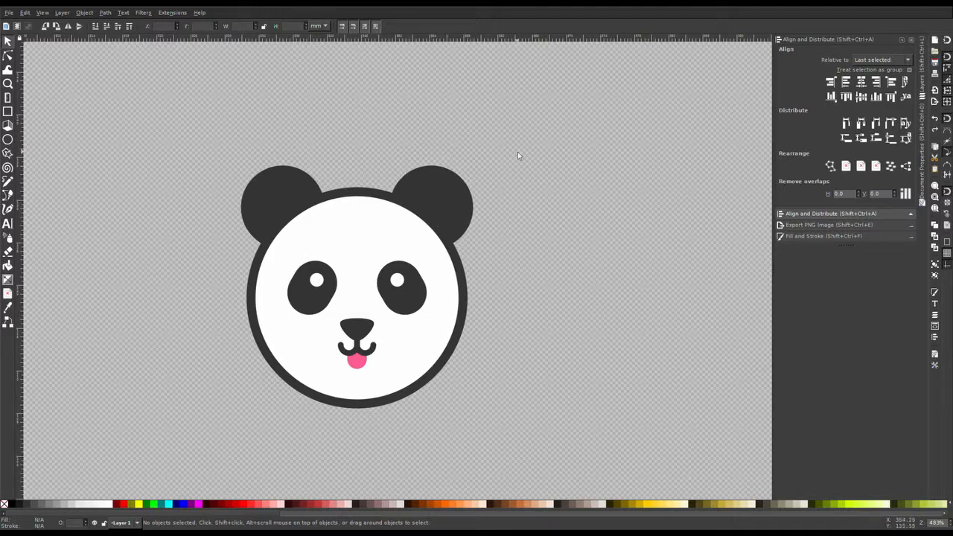
{"action": "left_click", "coordinate": [276, 192]}
{"action": "key", "text": "ctrl+shift+g"}
{"action": "left_click", "coordinate": [298, 88]}
{"action": "left_click", "coordinate": [292, 193]}
{"action": "key", "text": "Home"}
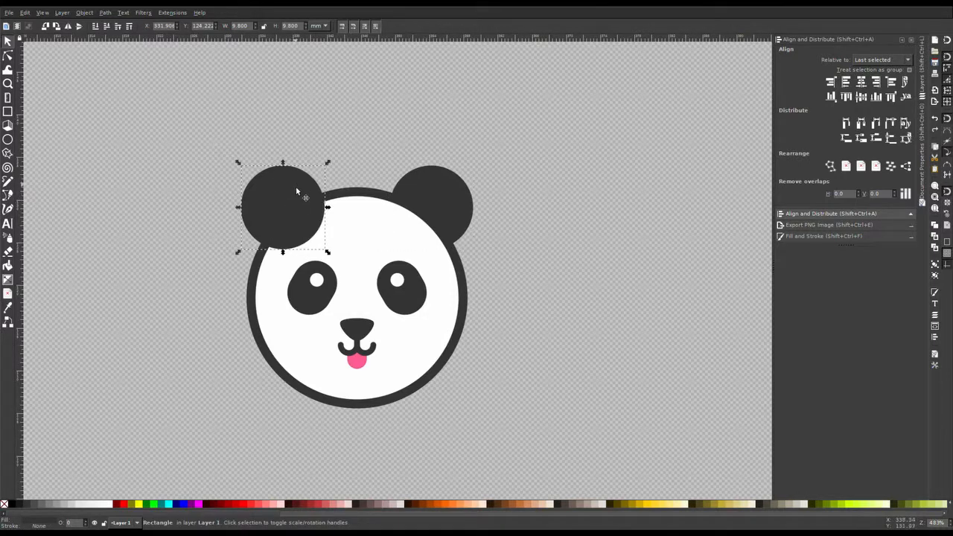
Step: Shift the raised ear circle slightly down-left and fill it with a lighter gray
{"action": "left_click_drag", "start_coordinate": [295, 192], "coordinate": [289, 201]}
{"action": "left_click", "coordinate": [33, 507]}
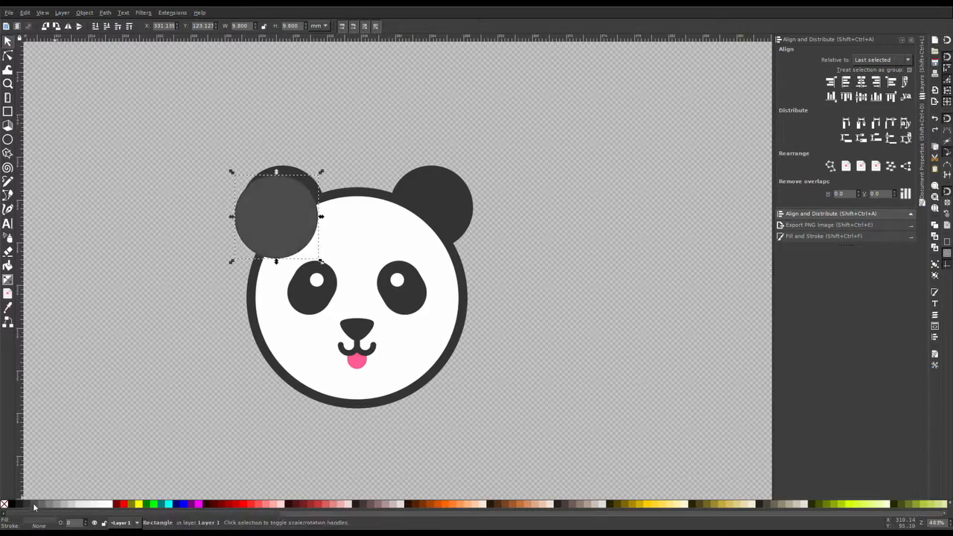
{"action": "left_click_drag", "start_coordinate": [290, 216], "coordinate": [286, 221]}
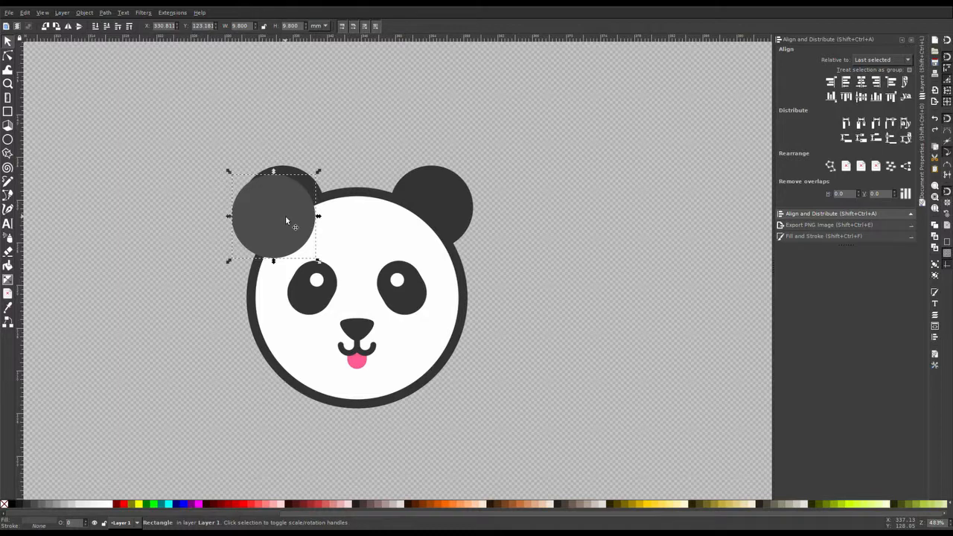
Step: Intersect the two left ear circles and lower the resulting shape one level
{"action": "left_click", "coordinate": [292, 171]}
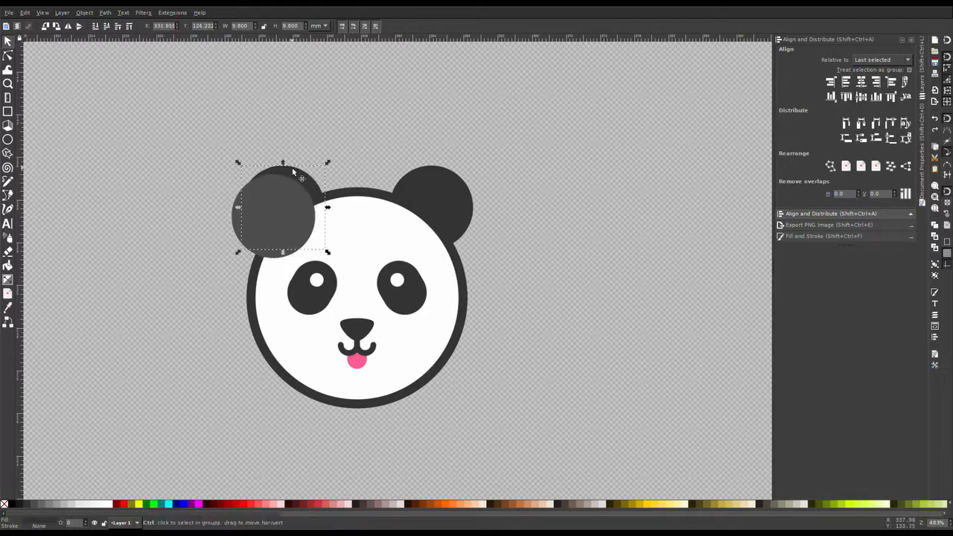
{"action": "key", "text": "Page_Up"}
{"action": "left_click", "coordinate": [235, 216], "text": "shift"}
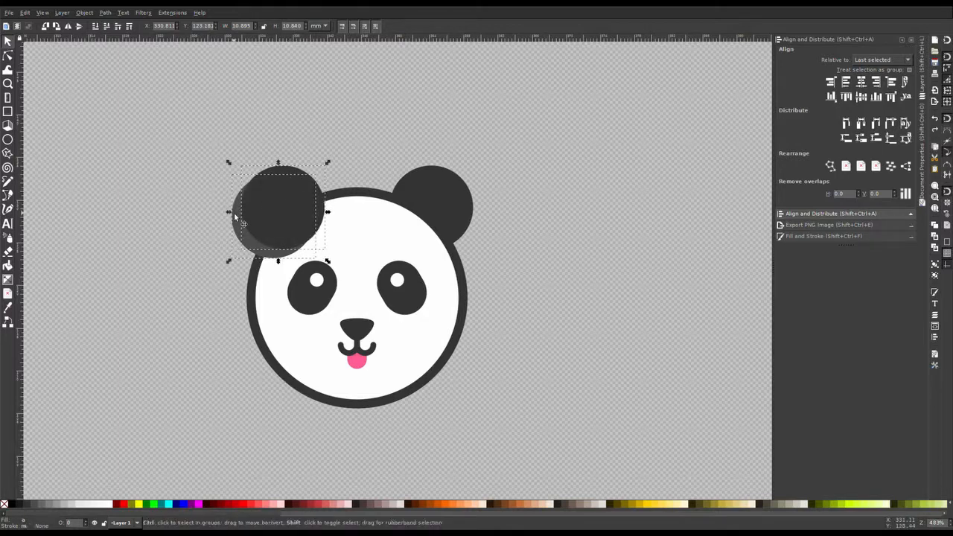
{"action": "key", "text": "ctrl+asterisk"}
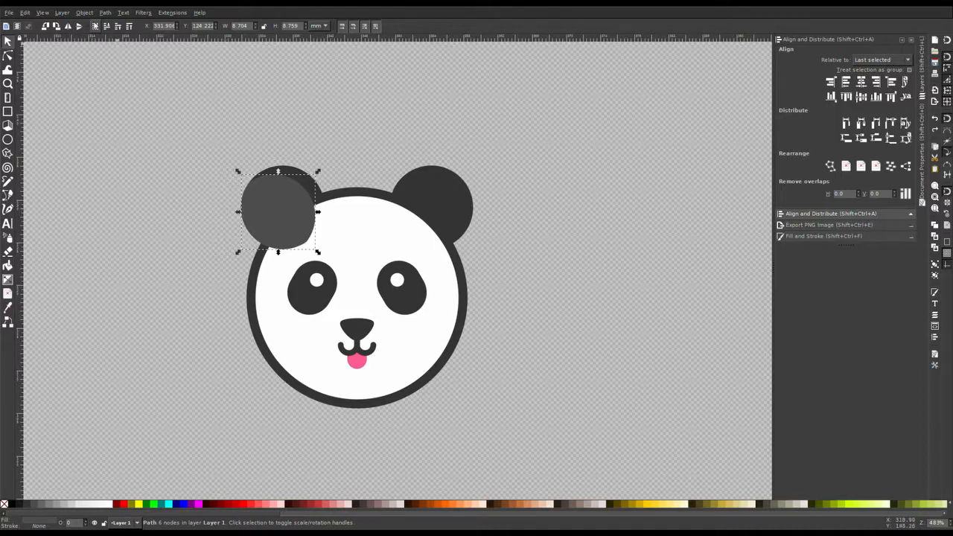
{"action": "key", "text": "Page_Down"}
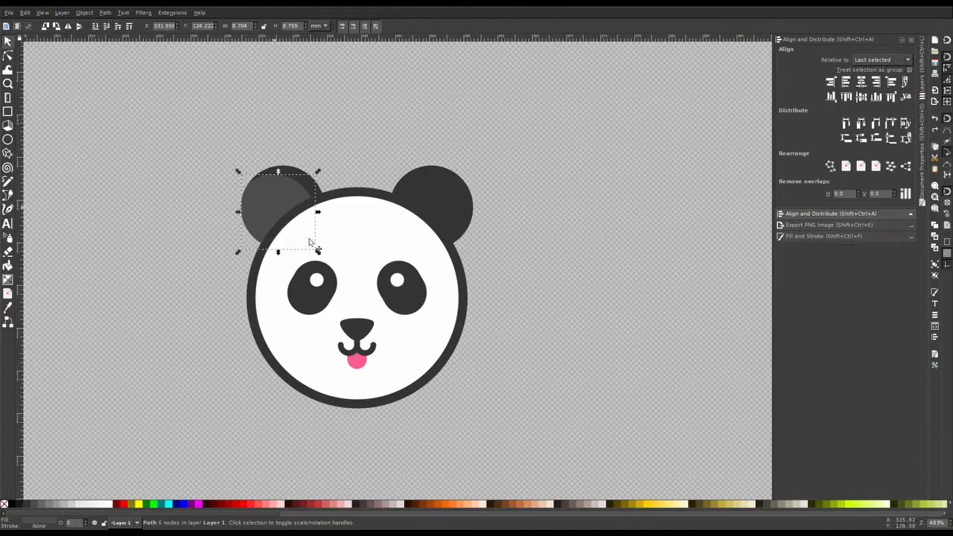
Step: Recolor the intersected ear shape with the dark gray picked from the right ear
{"action": "left_click", "coordinate": [31, 504]}
{"action": "left_click", "coordinate": [37, 504]}
{"action": "left_click", "coordinate": [790, 237]}
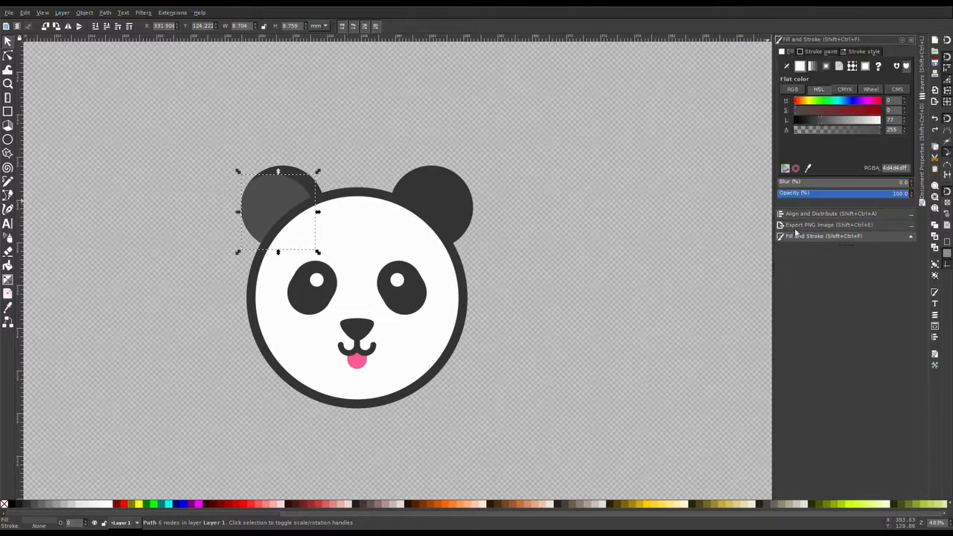
{"action": "left_click_drag", "start_coordinate": [826, 118], "coordinate": [816, 119]}
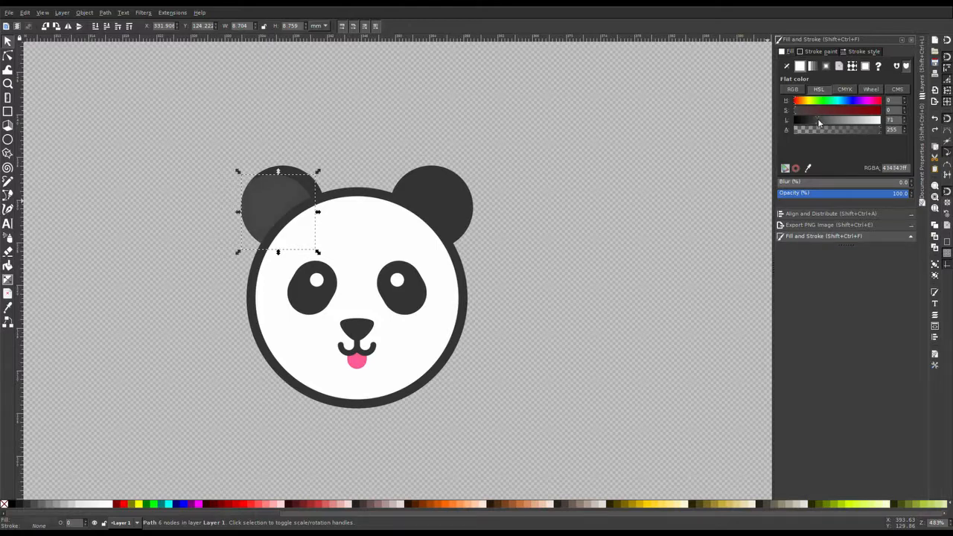
{"action": "key", "text": "d"}
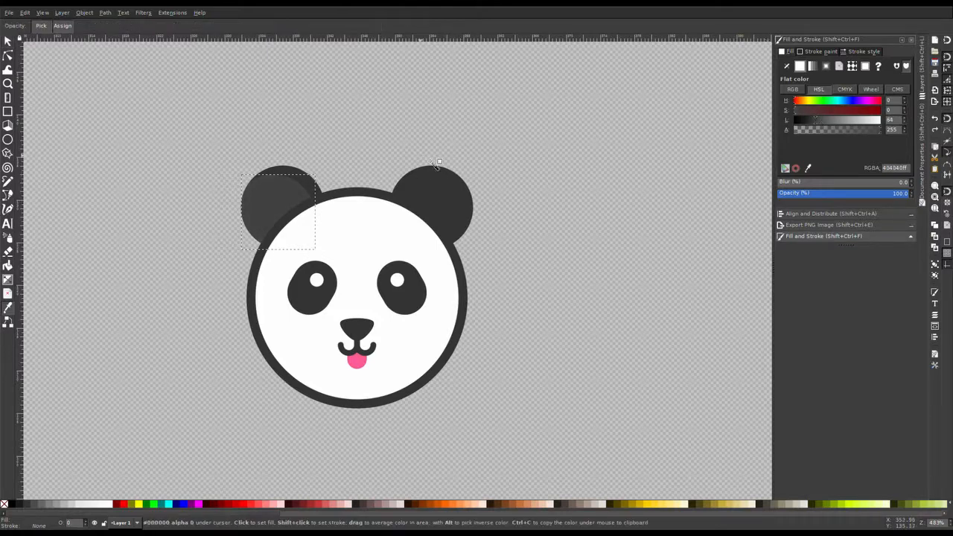
{"action": "left_click", "coordinate": [441, 187]}
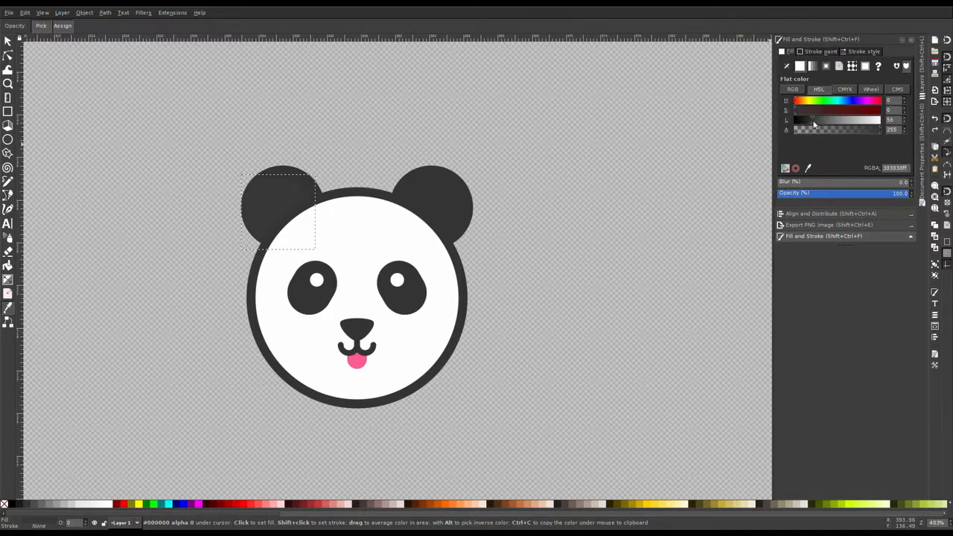
Step: Set the intersected left ear shape's lightness to 51
{"action": "left_click_drag", "start_coordinate": [810, 122], "coordinate": [806, 121]}
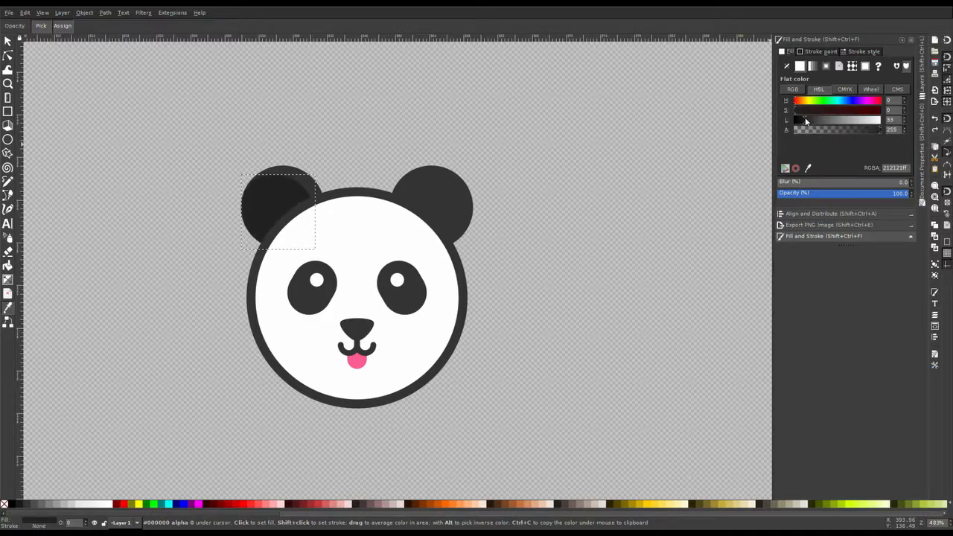
{"action": "left_click", "coordinate": [815, 121]}
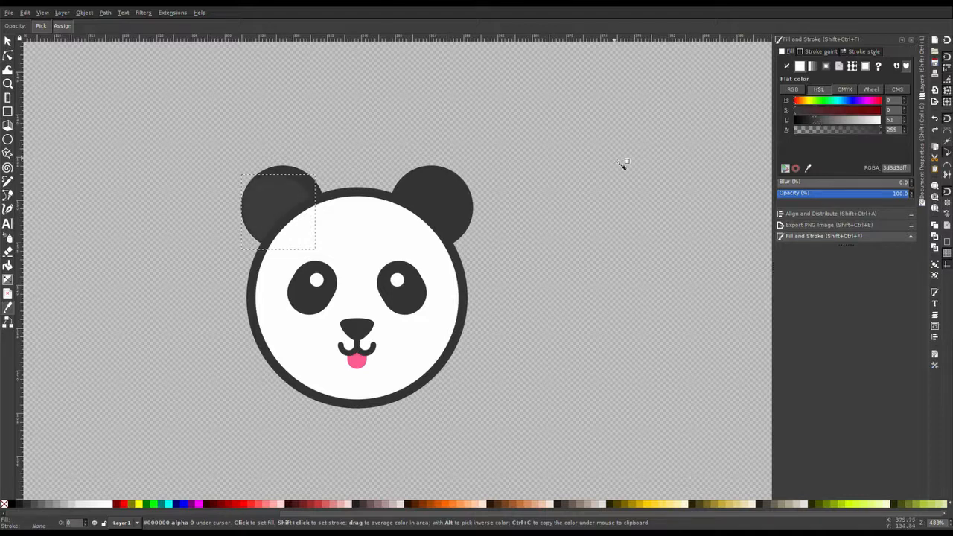
Step: Select both left ear shapes and group them
{"action": "key", "text": "s"}
{"action": "left_click", "coordinate": [406, 130]}
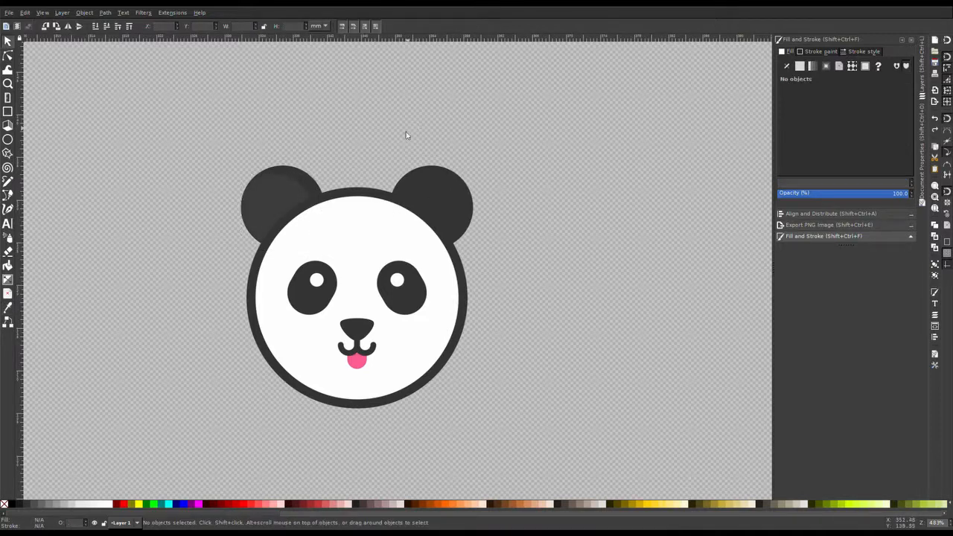
{"action": "left_click_drag", "start_coordinate": [155, 149], "coordinate": [350, 272]}
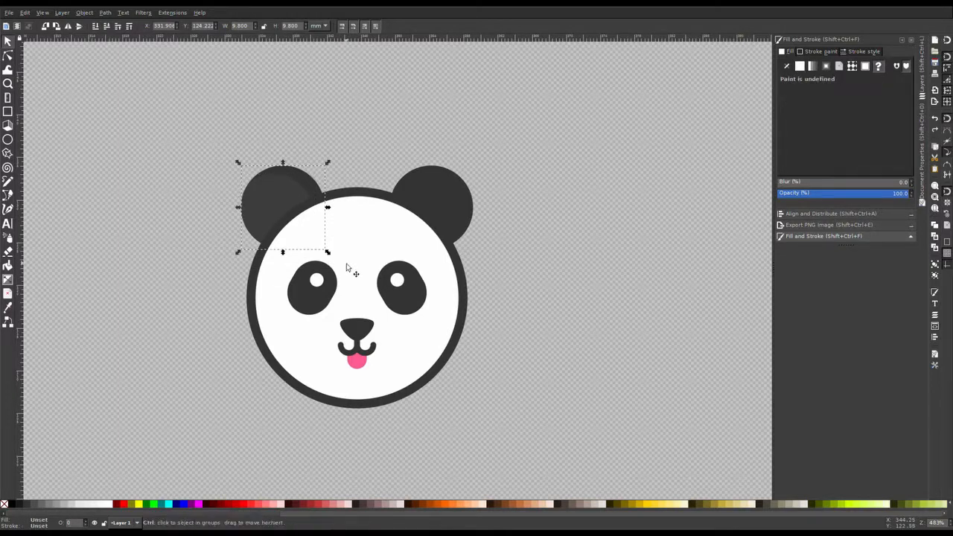
{"action": "key", "text": "ctrl+g"}
Step: Place a copy of the left ear group over the right ear and lower it one level
{"action": "left_click", "coordinate": [268, 195]}
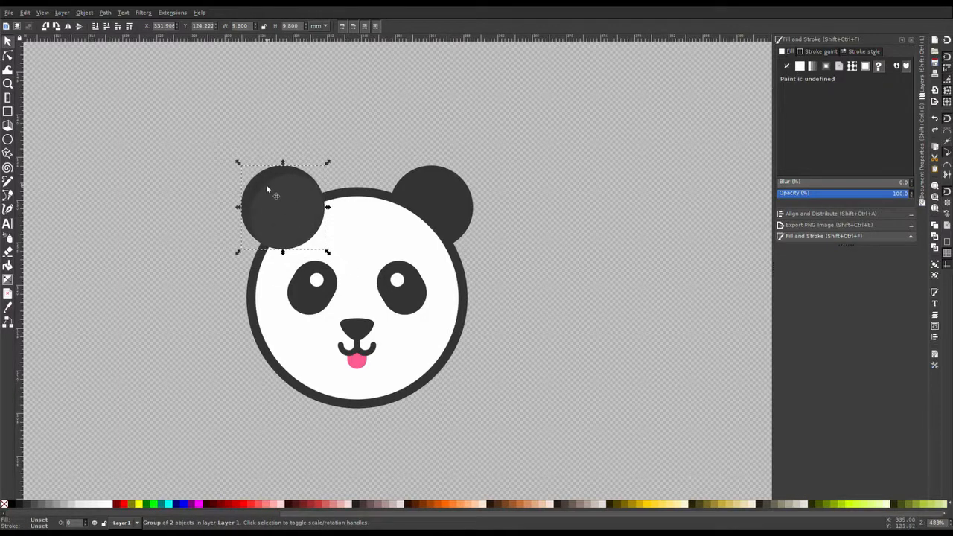
{"action": "left_click_drag", "start_coordinate": [267, 194], "coordinate": [408, 220]}
{"action": "key", "text": "shift"}
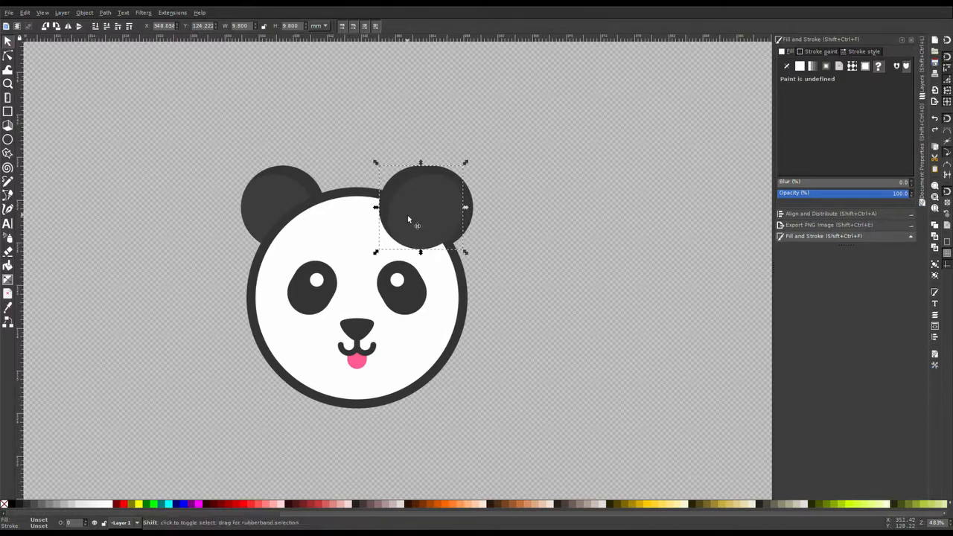
{"action": "left_click_drag", "start_coordinate": [408, 220], "coordinate": [421, 204]}
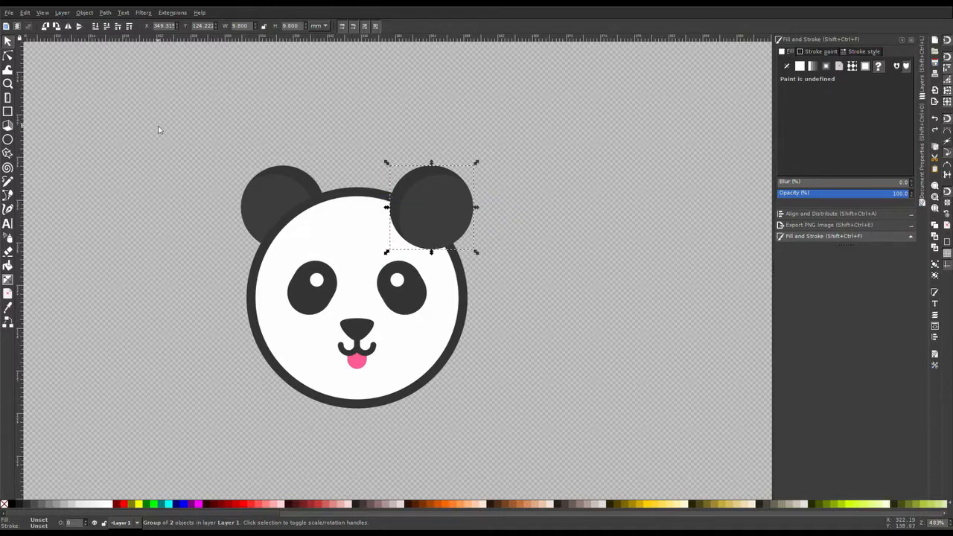
{"action": "key", "text": "Page_Down"}
Step: Select the eyes, nose, mouth and tongue and shift them slightly upward on the face
{"action": "left_click", "coordinate": [467, 120]}
{"action": "left_click", "coordinate": [446, 194]}
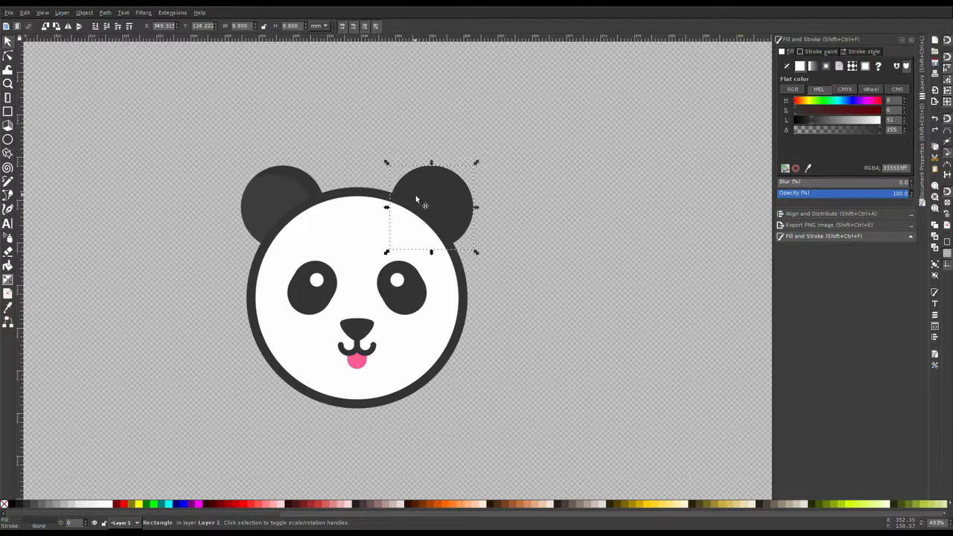
{"action": "key", "text": "Escape"}
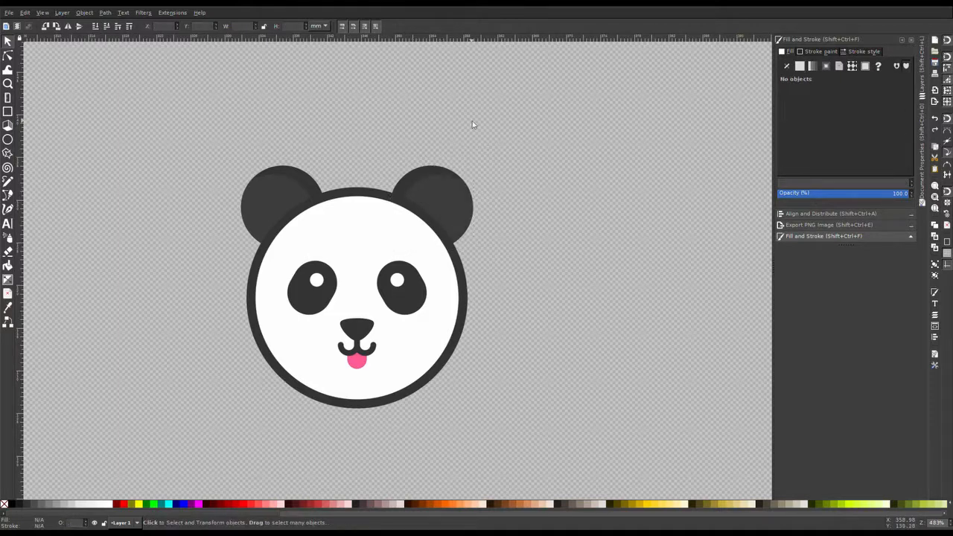
{"action": "left_click_drag", "start_coordinate": [496, 439], "coordinate": [240, 233]}
{"action": "left_click_drag", "start_coordinate": [405, 297], "coordinate": [402, 285]}
{"action": "left_click", "coordinate": [540, 303]}
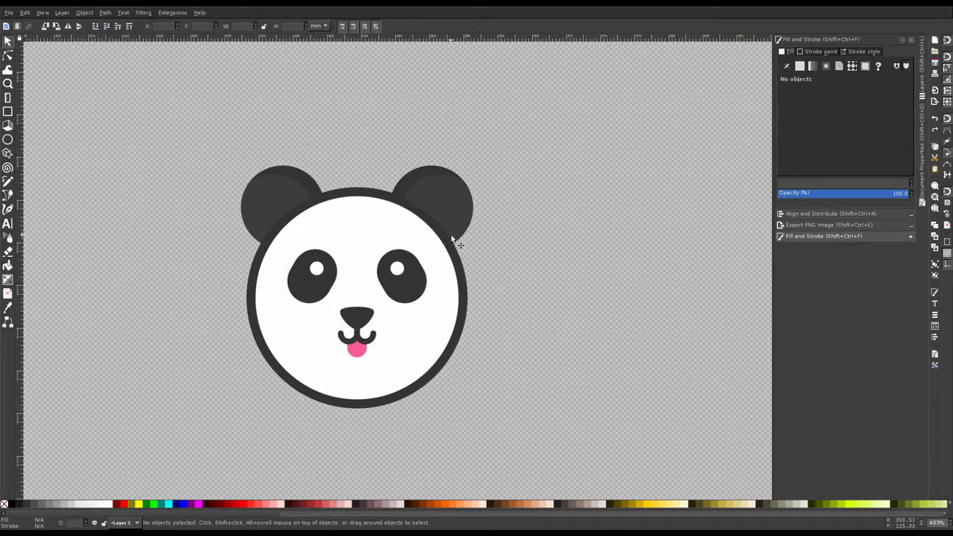
Step: Duplicate the head circle and remove the copy's outline stroke, keeping its white fill
{"action": "left_click", "coordinate": [411, 214]}
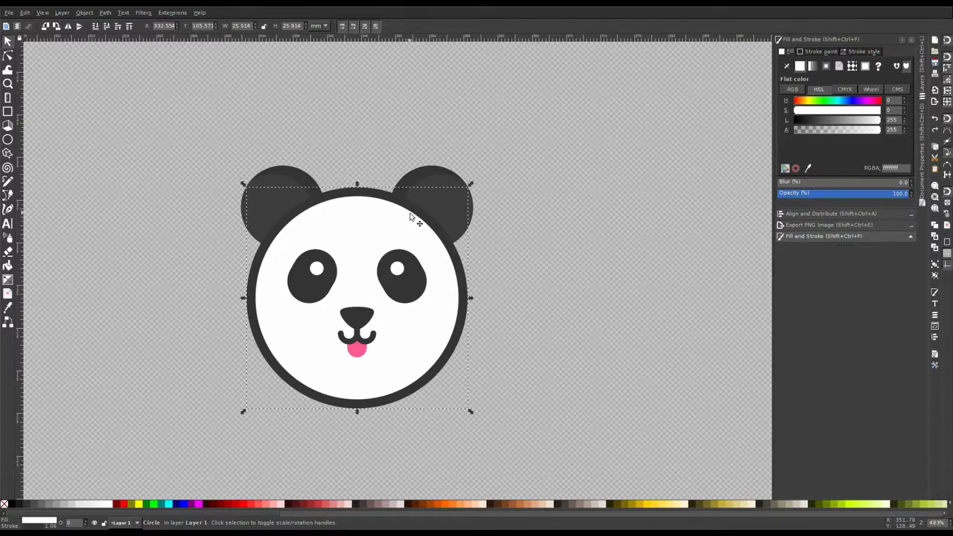
{"action": "left_click", "coordinate": [601, 215]}
{"action": "left_click_drag", "start_coordinate": [528, 233], "coordinate": [549, 214]}
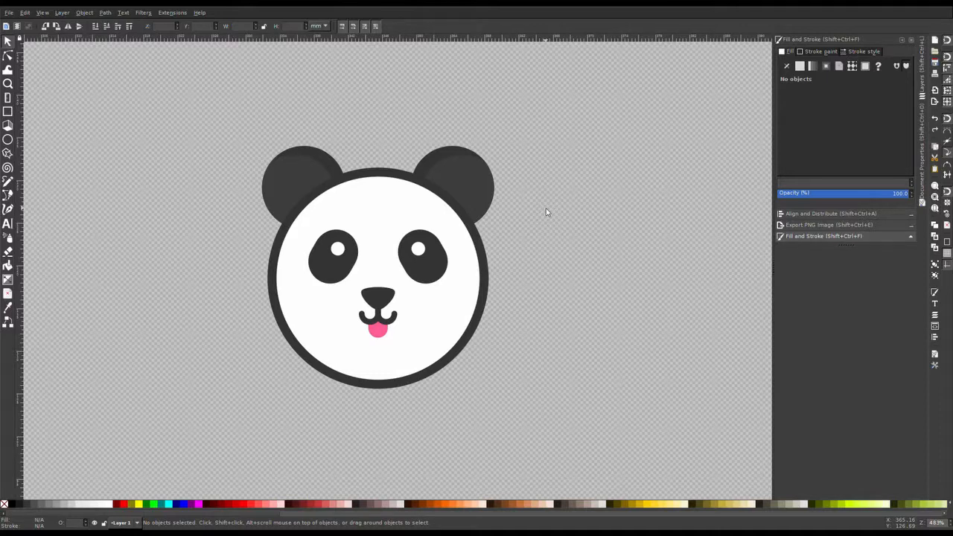
{"action": "left_click", "coordinate": [417, 216]}
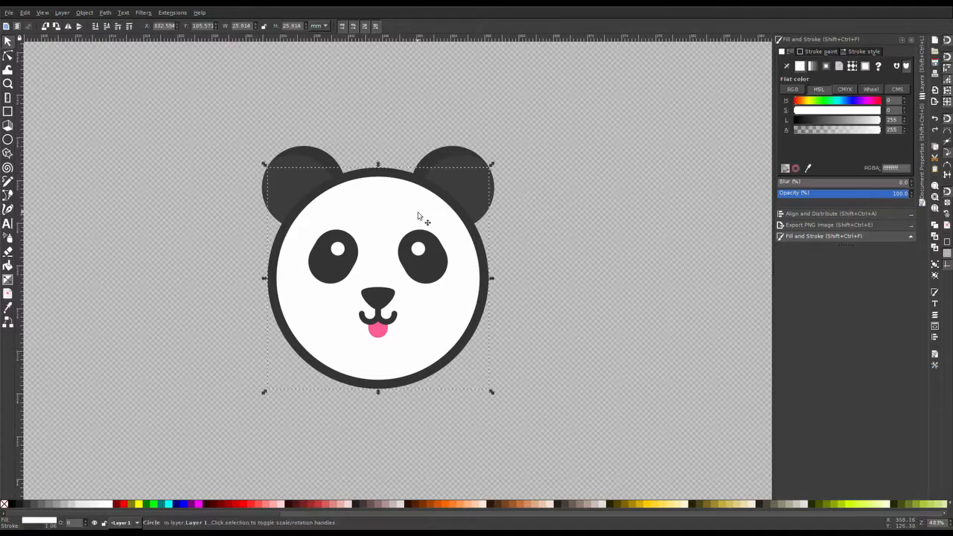
{"action": "left_click", "coordinate": [787, 66]}
{"action": "left_click", "coordinate": [800, 67]}
{"action": "left_click", "coordinate": [819, 51]}
{"action": "left_click", "coordinate": [787, 66]}
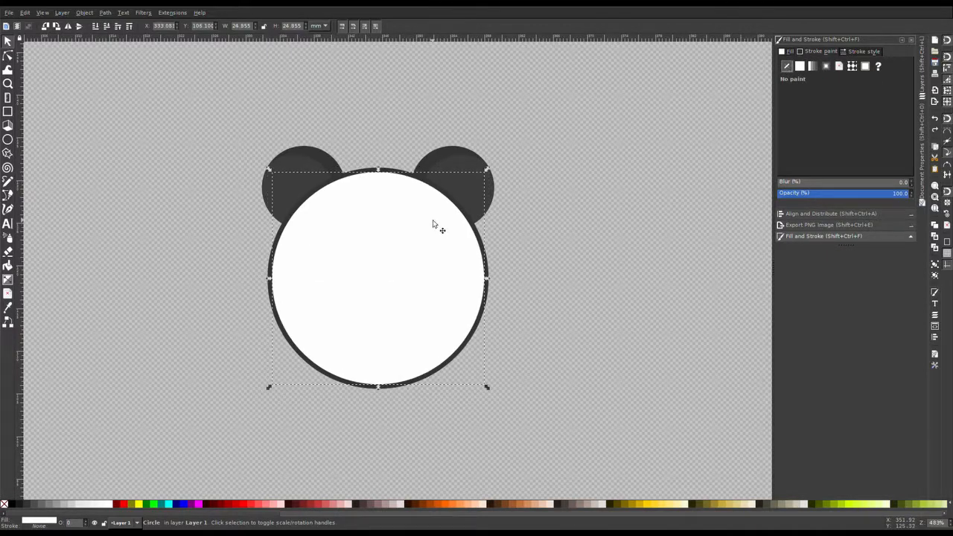
Step: Move the stroke-less head copy so it sits offset slightly up and left of the head
{"action": "mouse_move", "coordinate": [432, 254]}
{"action": "left_mouse_down"}
{"action": "mouse_move", "coordinate": [410, 247]}
{"action": "mouse_move", "coordinate": [268, 371]}
{"action": "left_mouse_up"}
{"action": "left_click", "coordinate": [454, 326]}
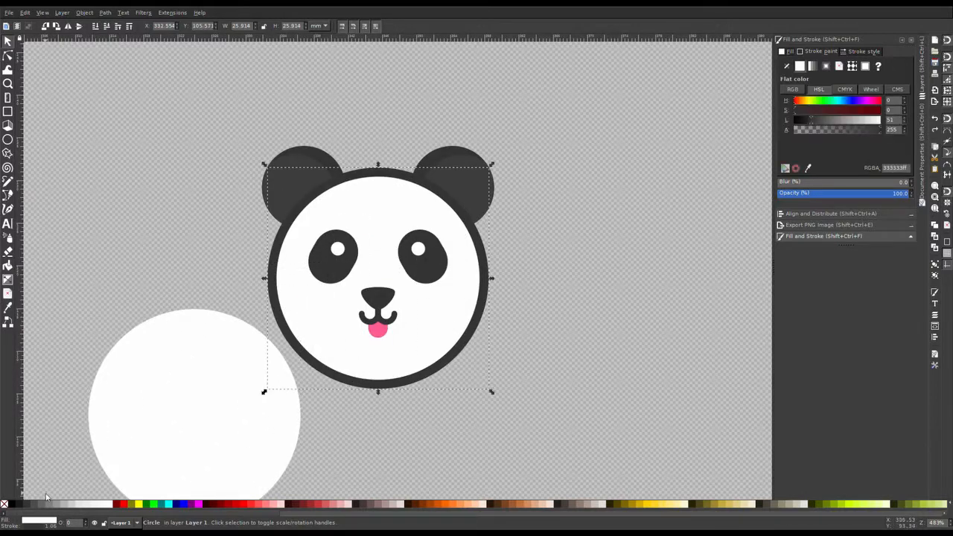
{"action": "mouse_move", "coordinate": [128, 484]}
{"action": "left_mouse_down"}
{"action": "mouse_move", "coordinate": [228, 345]}
{"action": "mouse_move", "coordinate": [342, 267]}
{"action": "left_mouse_up"}
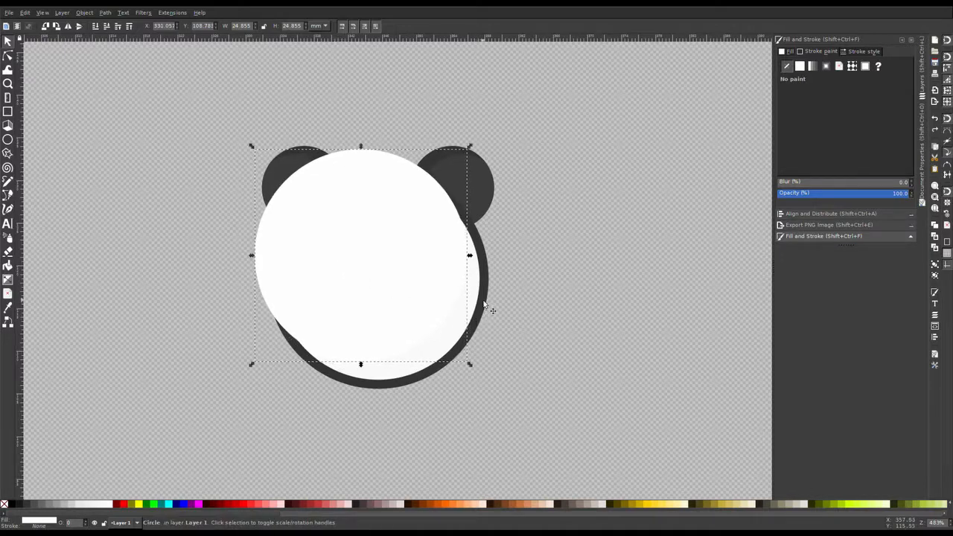
Step: Duplicate the head circle and intersect it with the offset white copy
{"action": "left_click", "coordinate": [484, 304]}
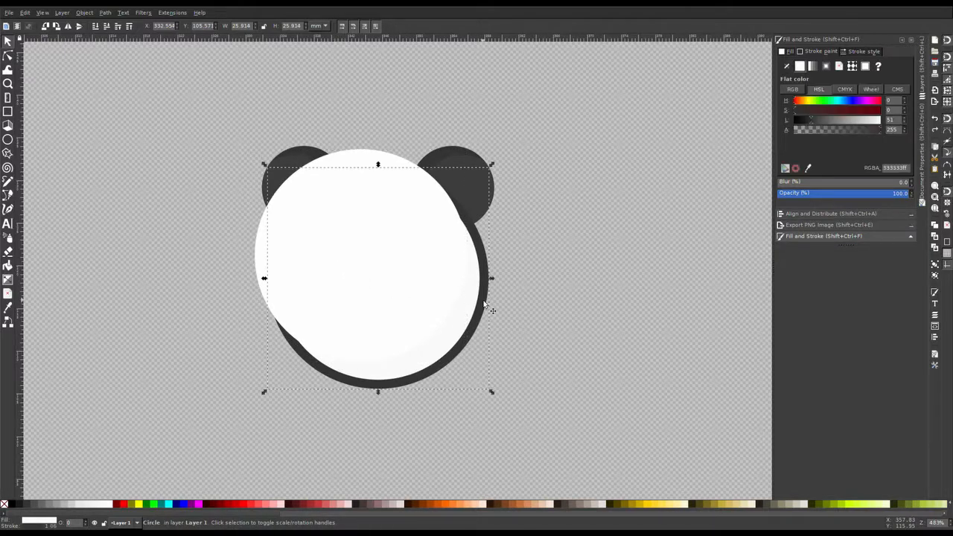
{"action": "key", "text": "ctrl+d"}
{"action": "left_click", "coordinate": [368, 158], "text": "shift"}
{"action": "key", "text": "ctrl+asterisk"}
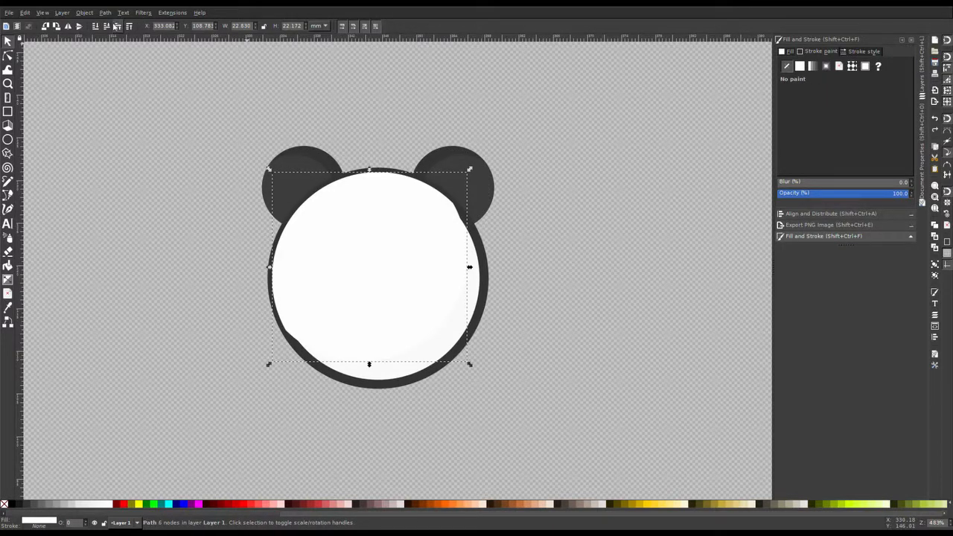
Step: Change the intersected shape's stacking order so the facial features sit above it
{"action": "left_click", "coordinate": [106, 26]}
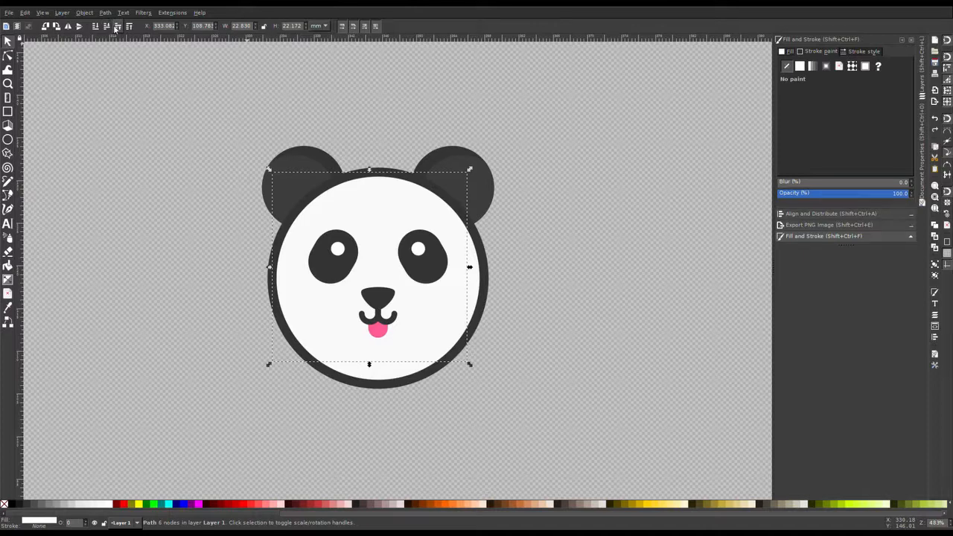
{"action": "left_click", "coordinate": [117, 26]}
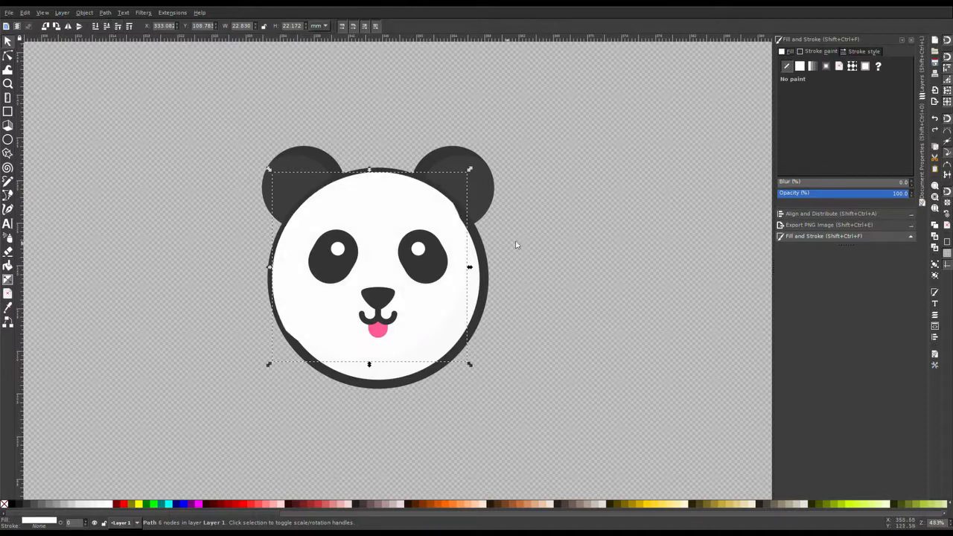
{"action": "left_click", "coordinate": [533, 228]}
Step: Remove the outline stroke from the head circle
{"action": "left_click", "coordinate": [478, 242]}
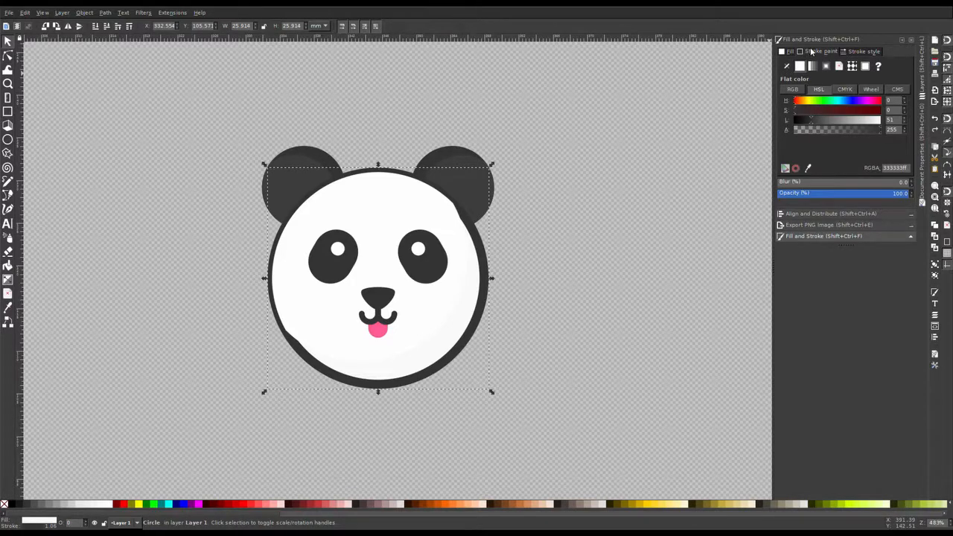
{"action": "left_click", "coordinate": [787, 65]}
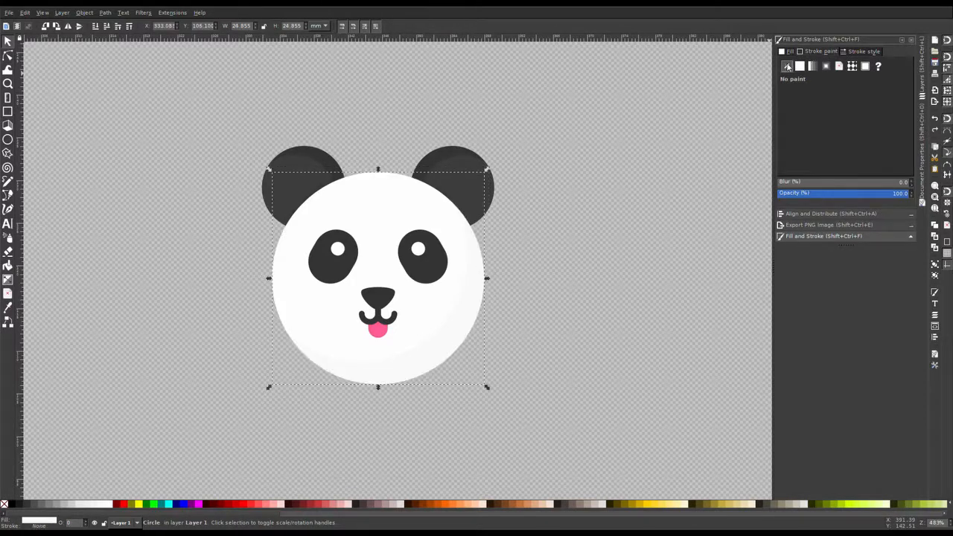